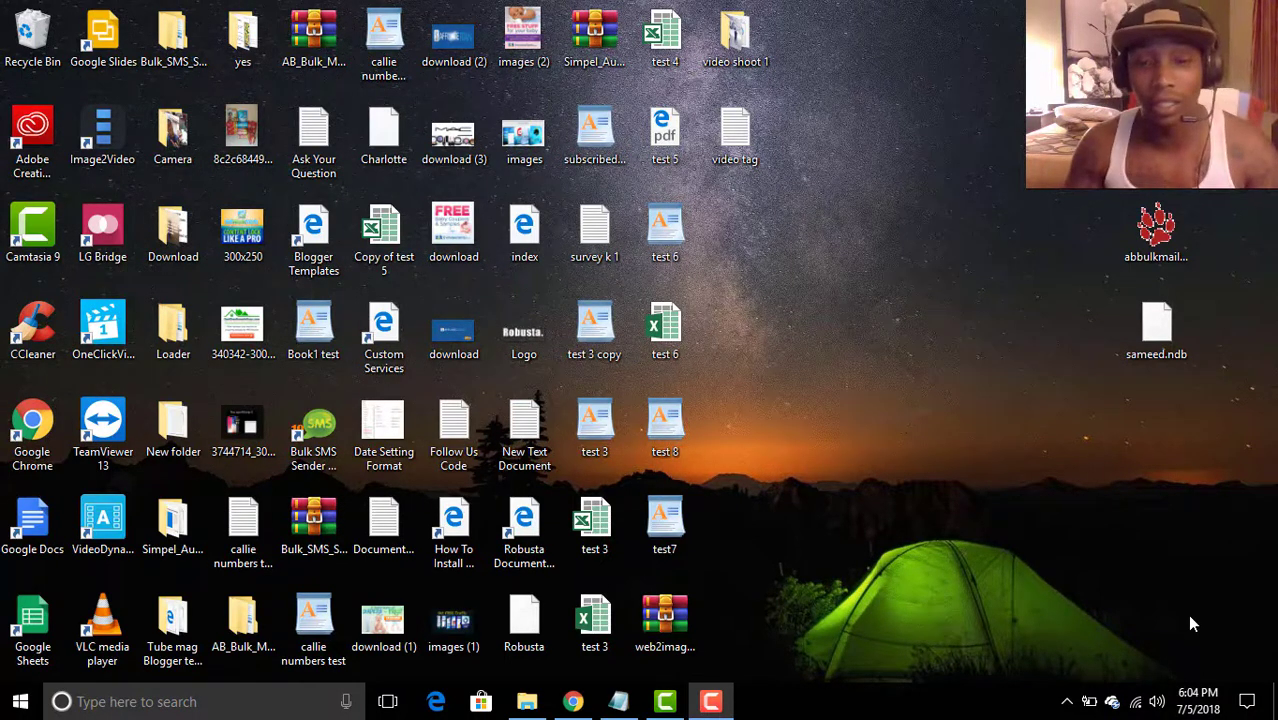
- Switch to Chrome and look over the SurveyBuzz landing page and the New Campaign form for browser notifications
left_click(573, 701)
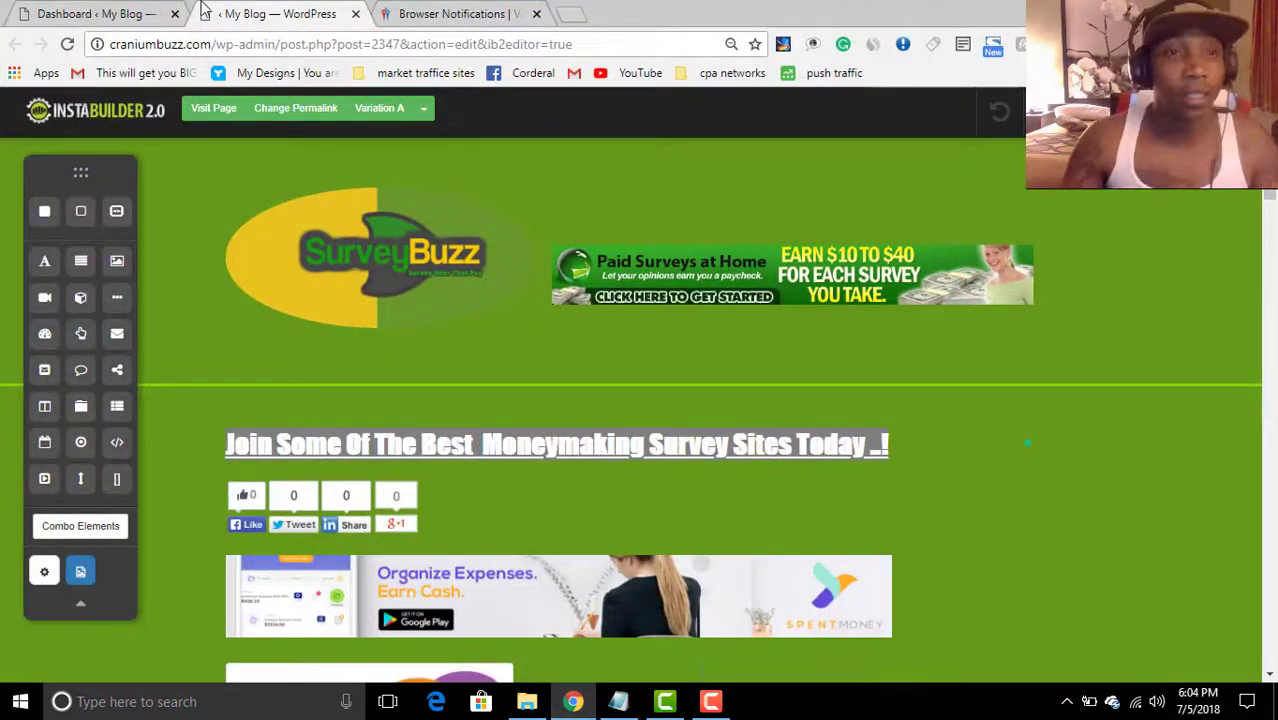
left_click(407, 32)
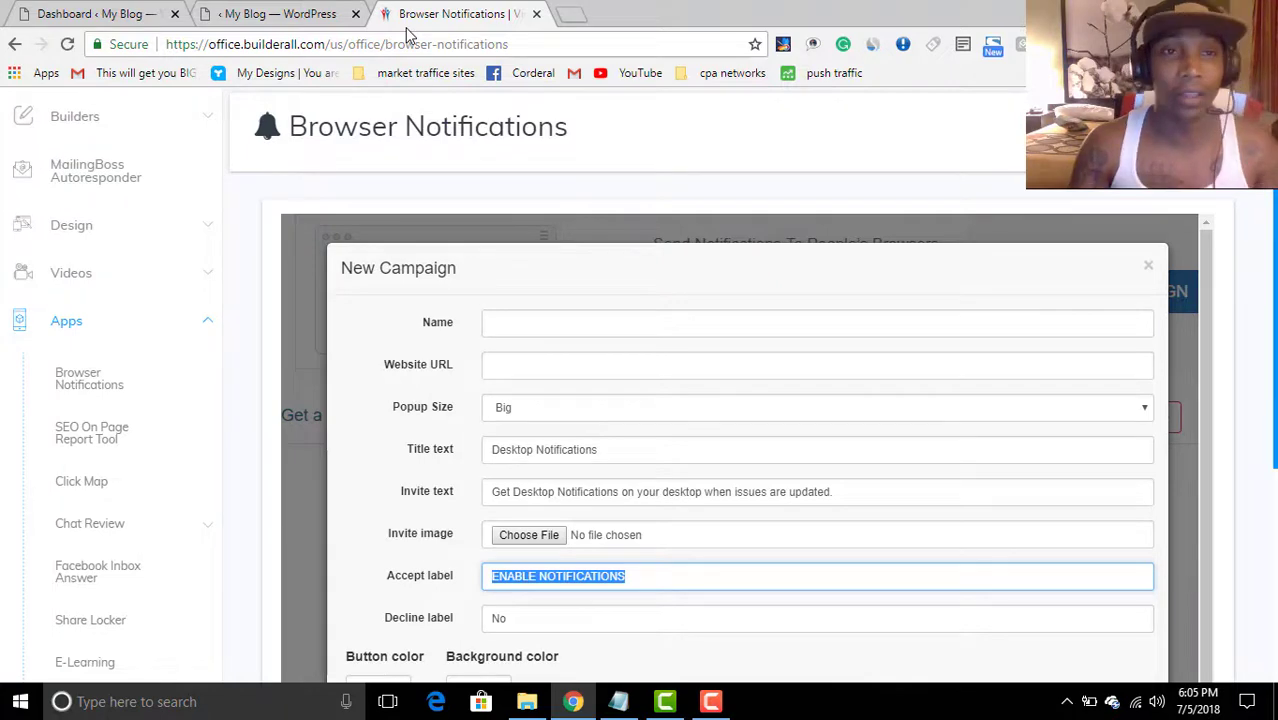
left_click(272, 17)
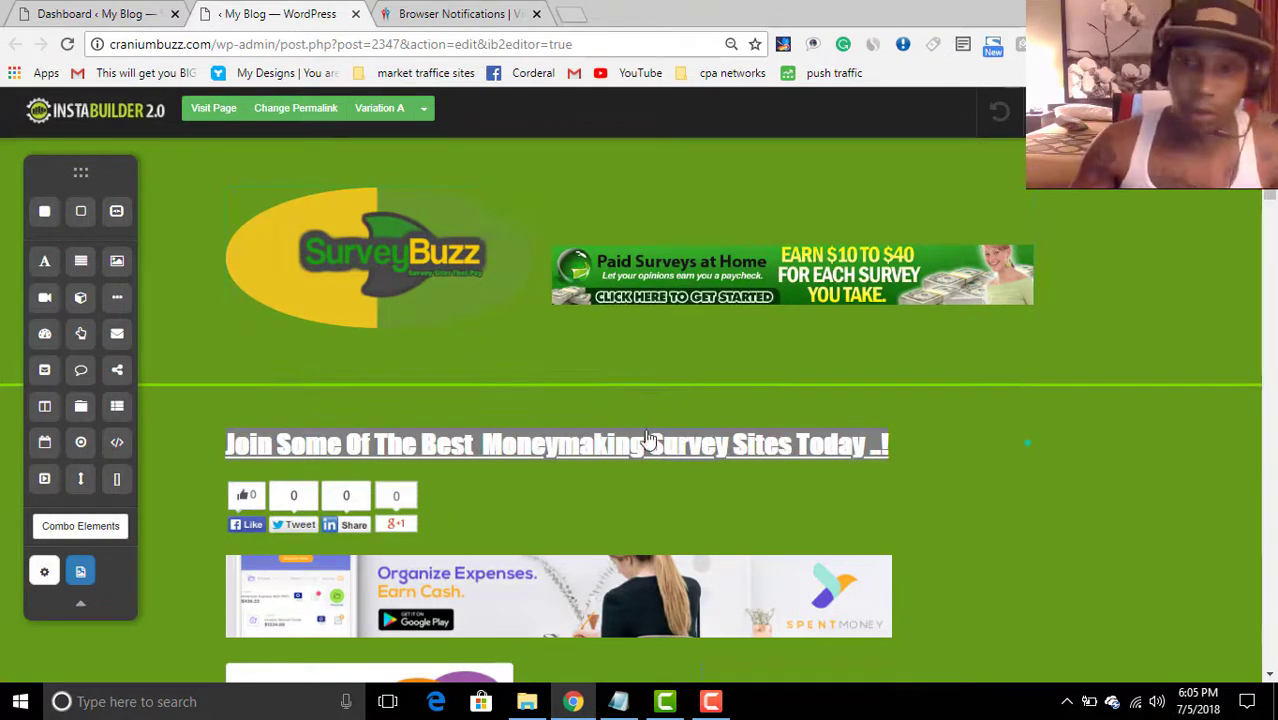
scroll(597, 466, "down", 1)
scroll(597, 470, "down", 8)
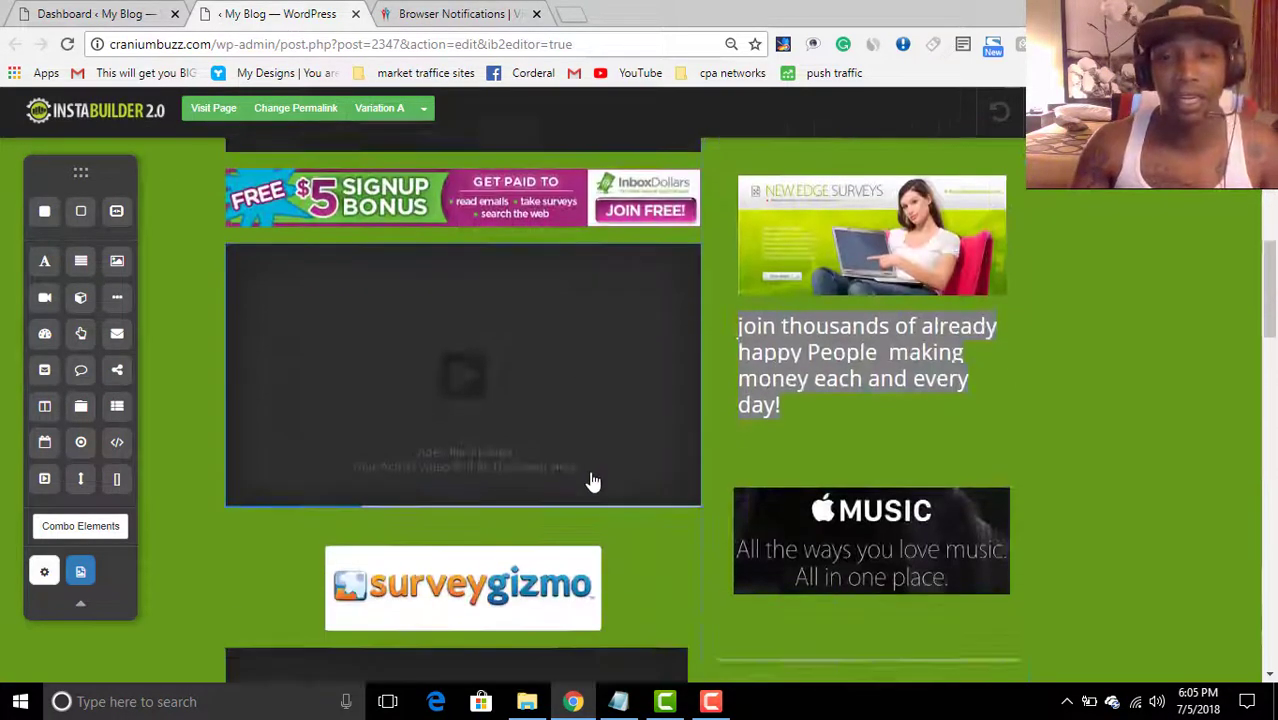
scroll(594, 476, "up", 3)
scroll(594, 476, "up", 5)
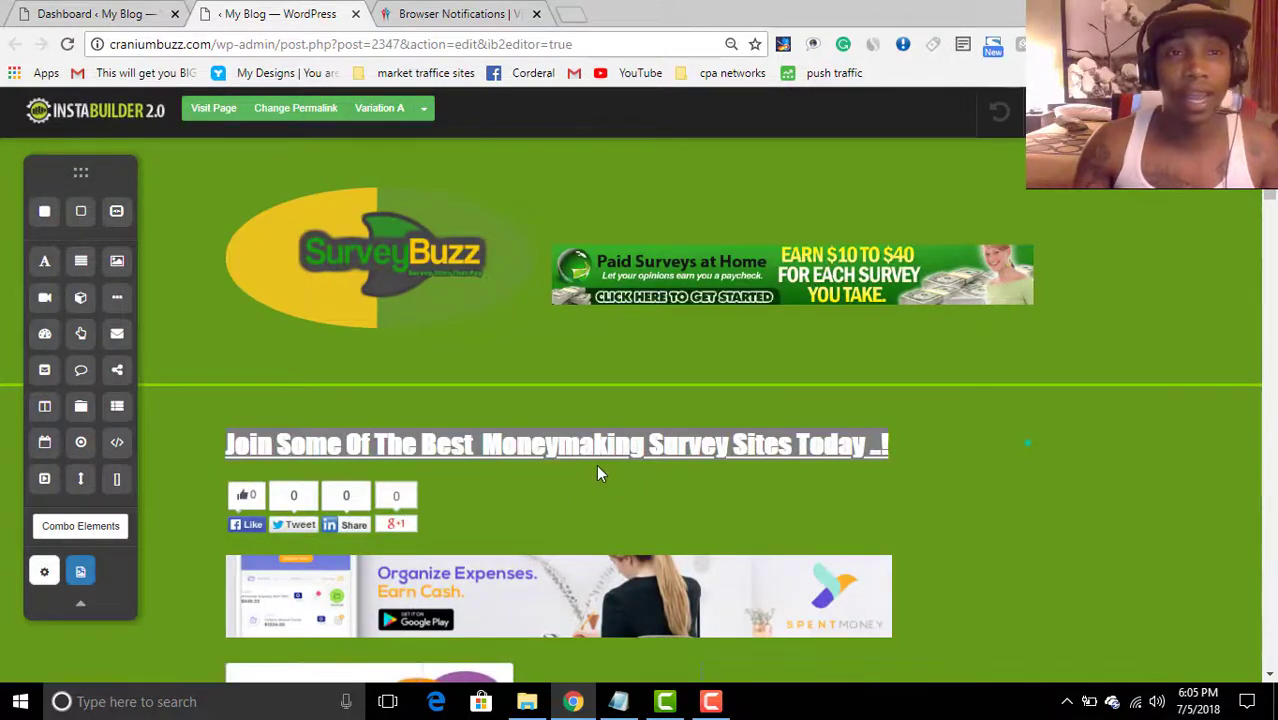
scroll(596, 470, "down", 1)
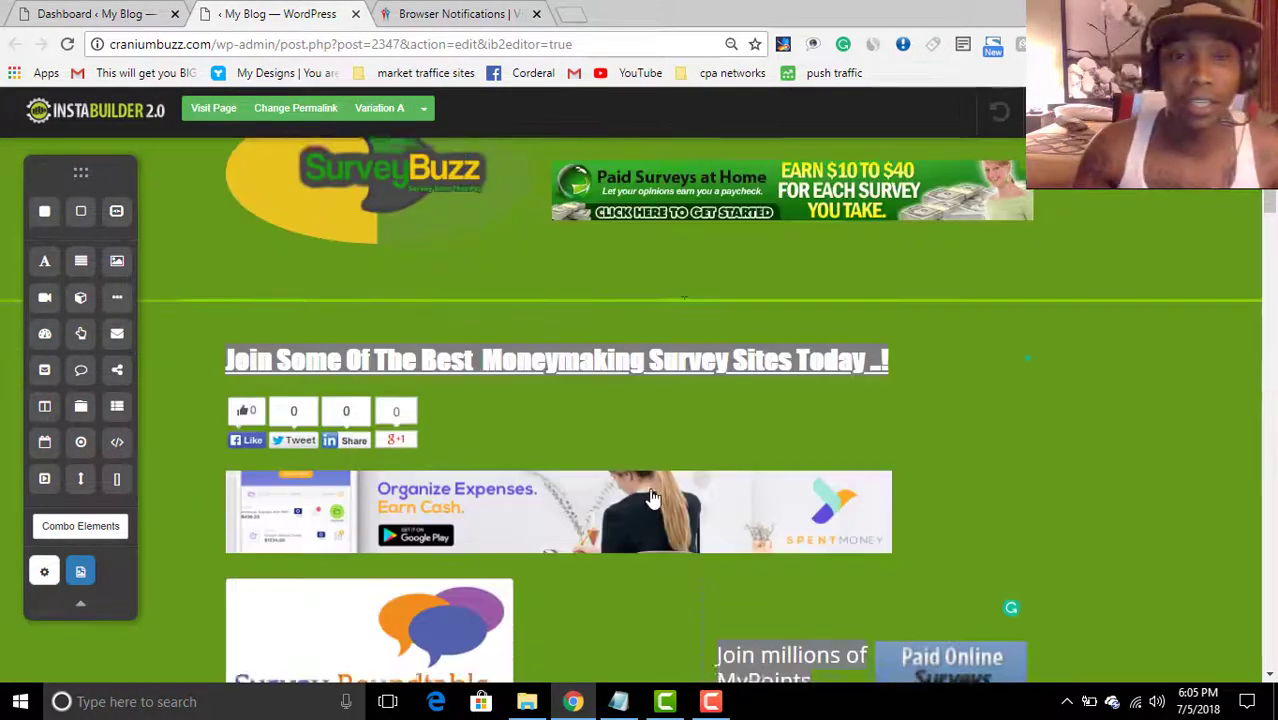
left_click(440, 12)
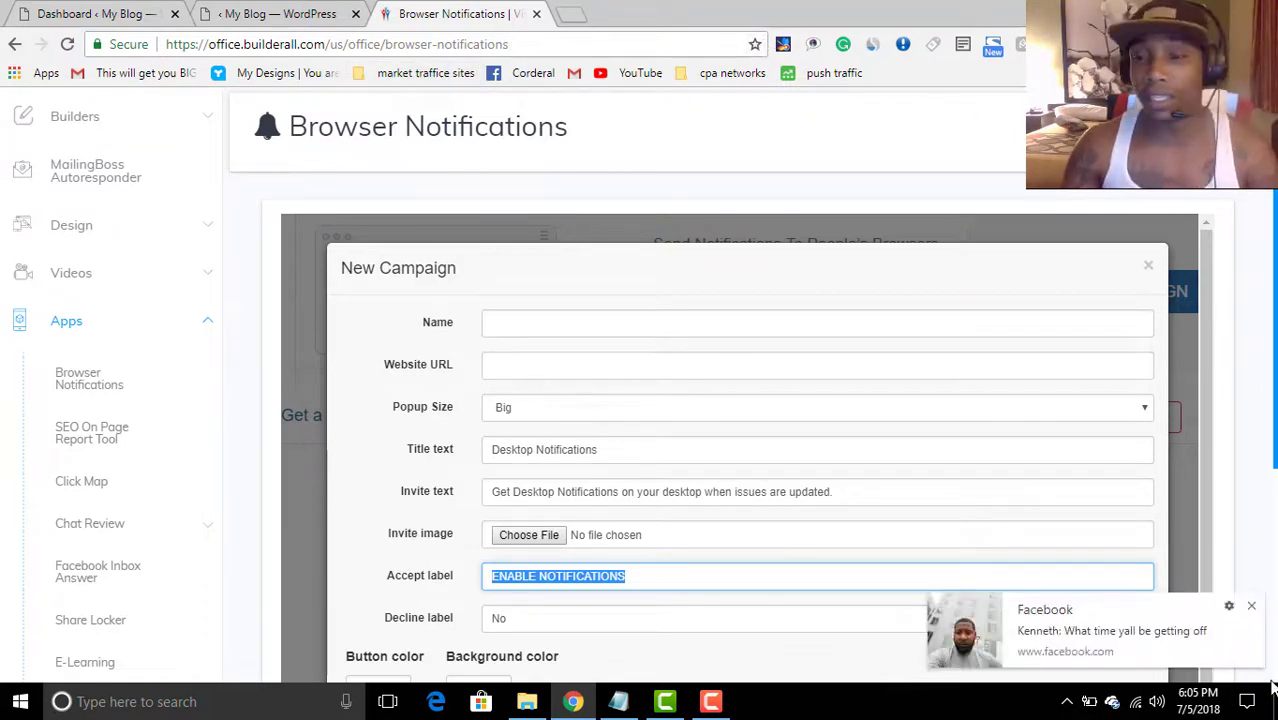
- Dismiss the Facebook pop-up message and name the new campaign surveybuzz
left_click(1251, 606)
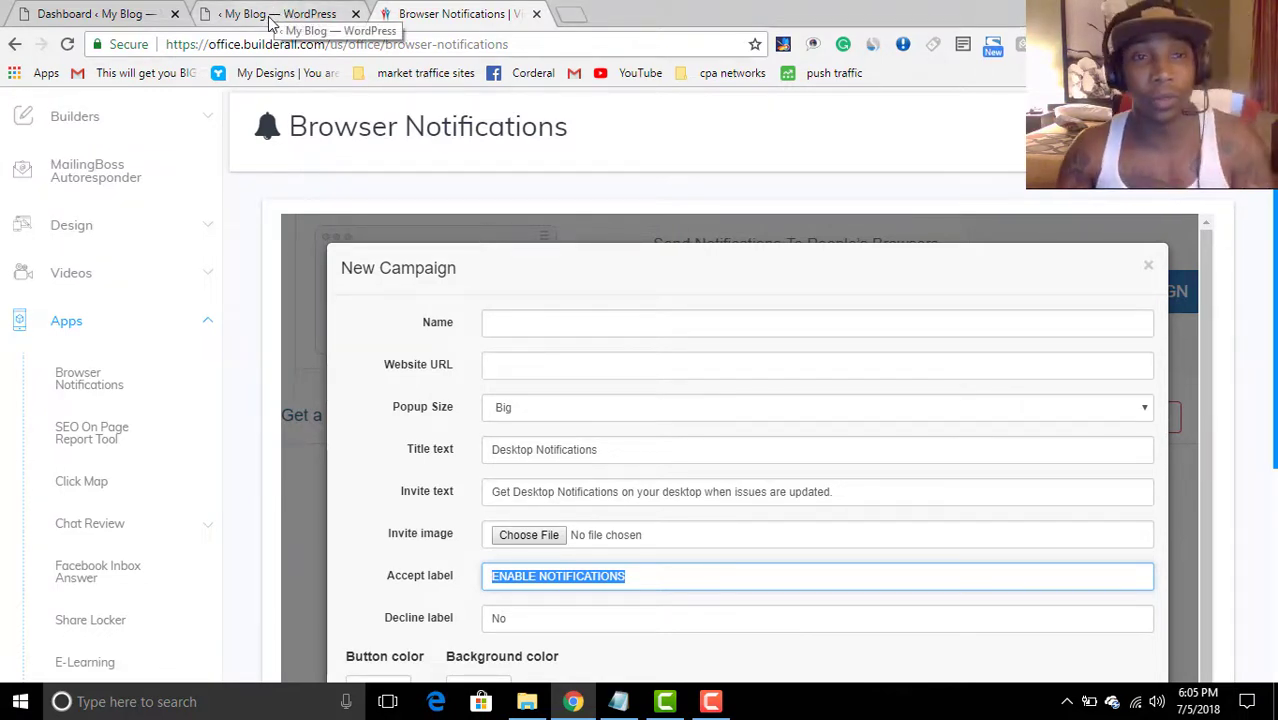
left_click(658, 330)
type("survey")
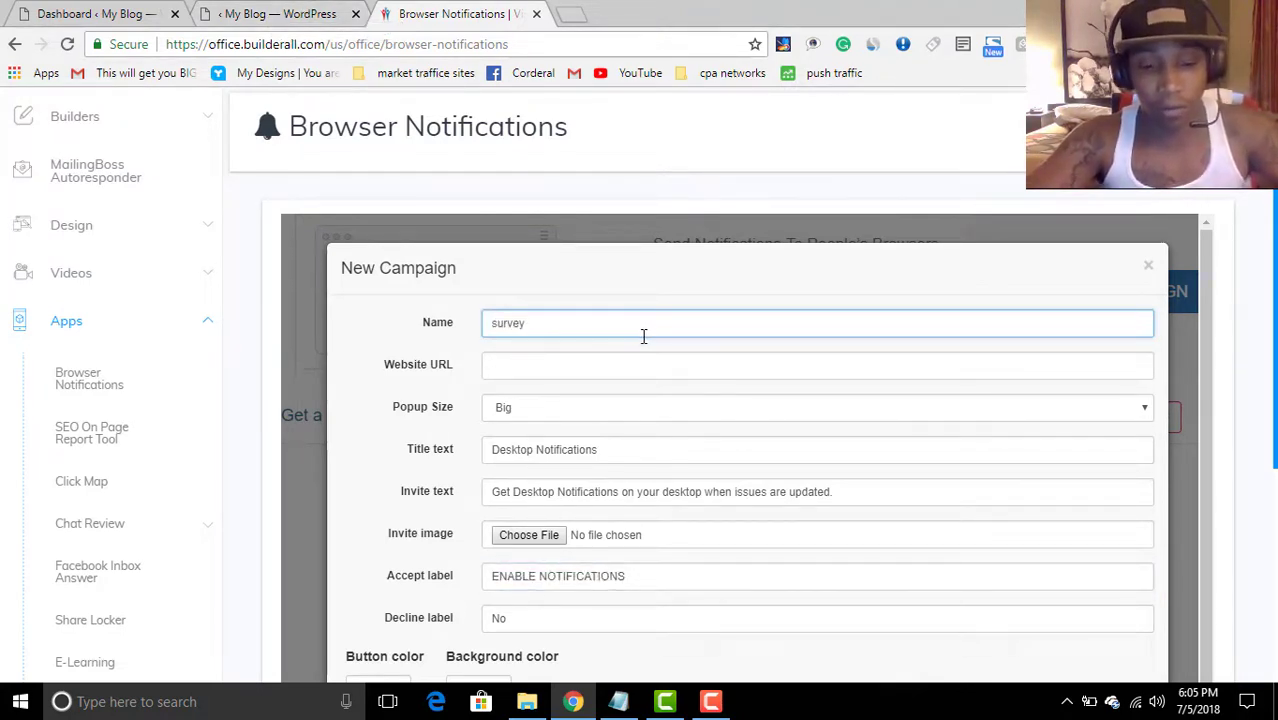
type("buzz")
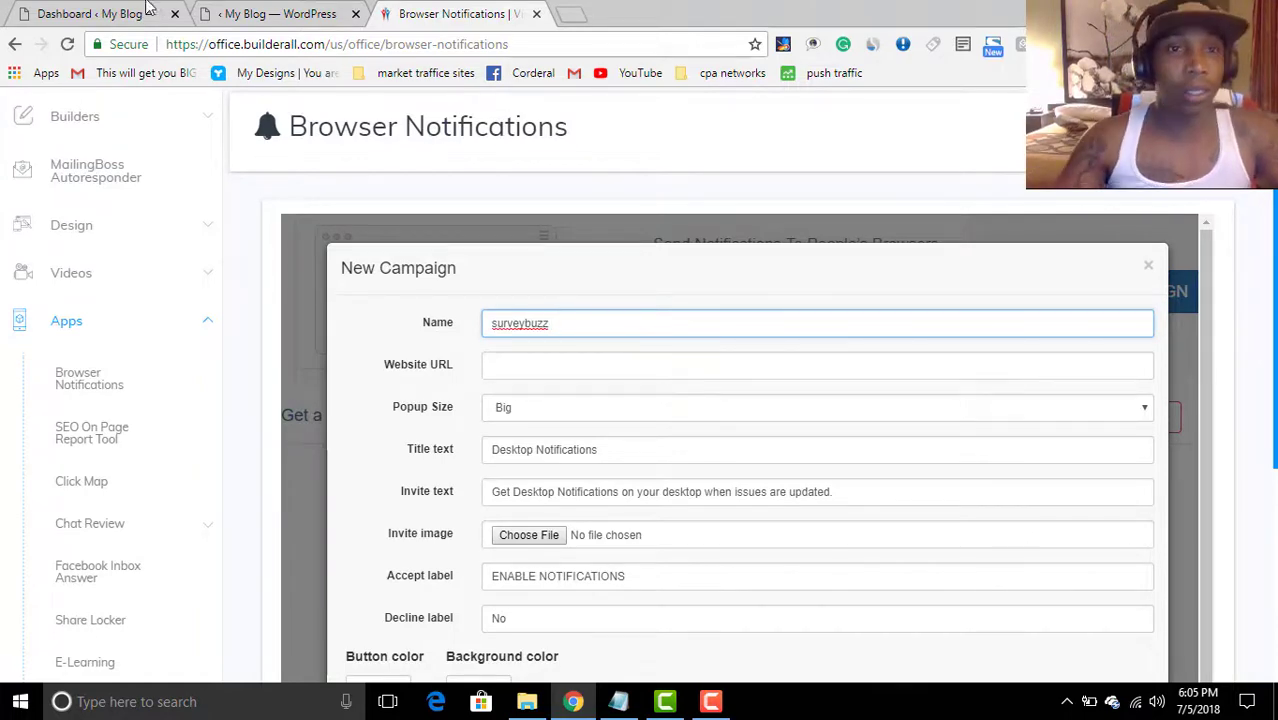
left_click(285, 14)
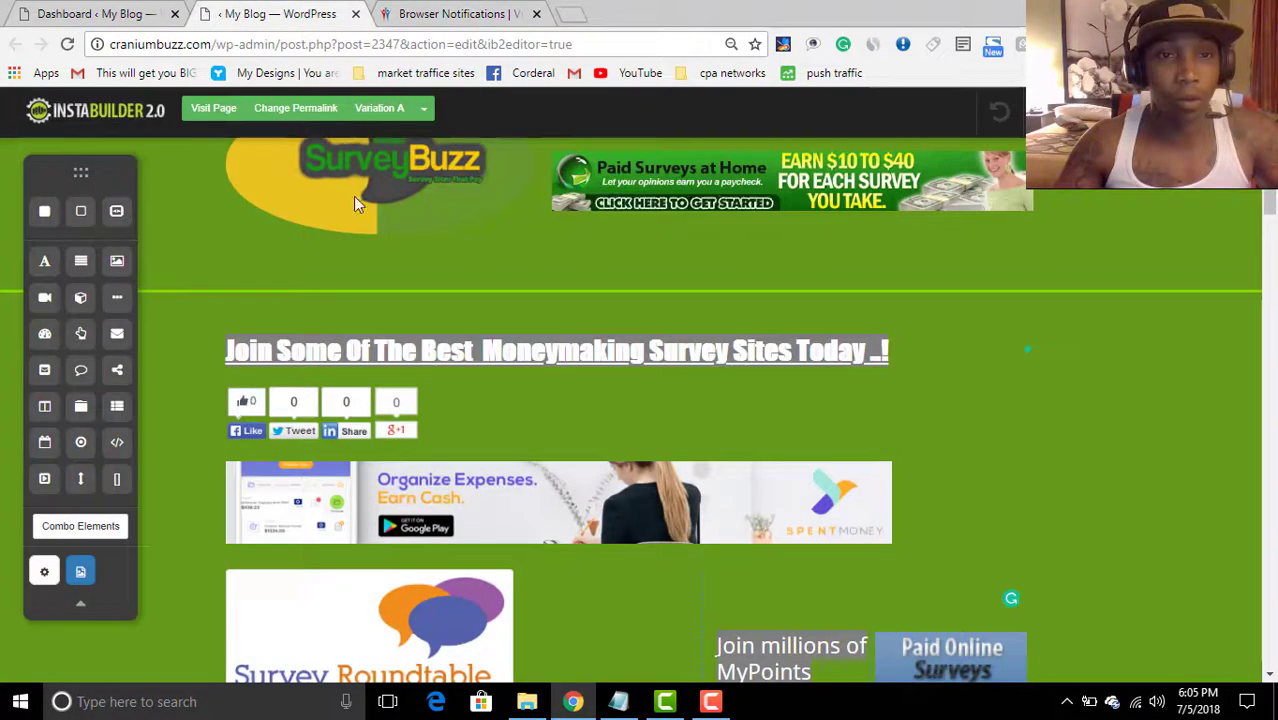
left_click(426, 110)
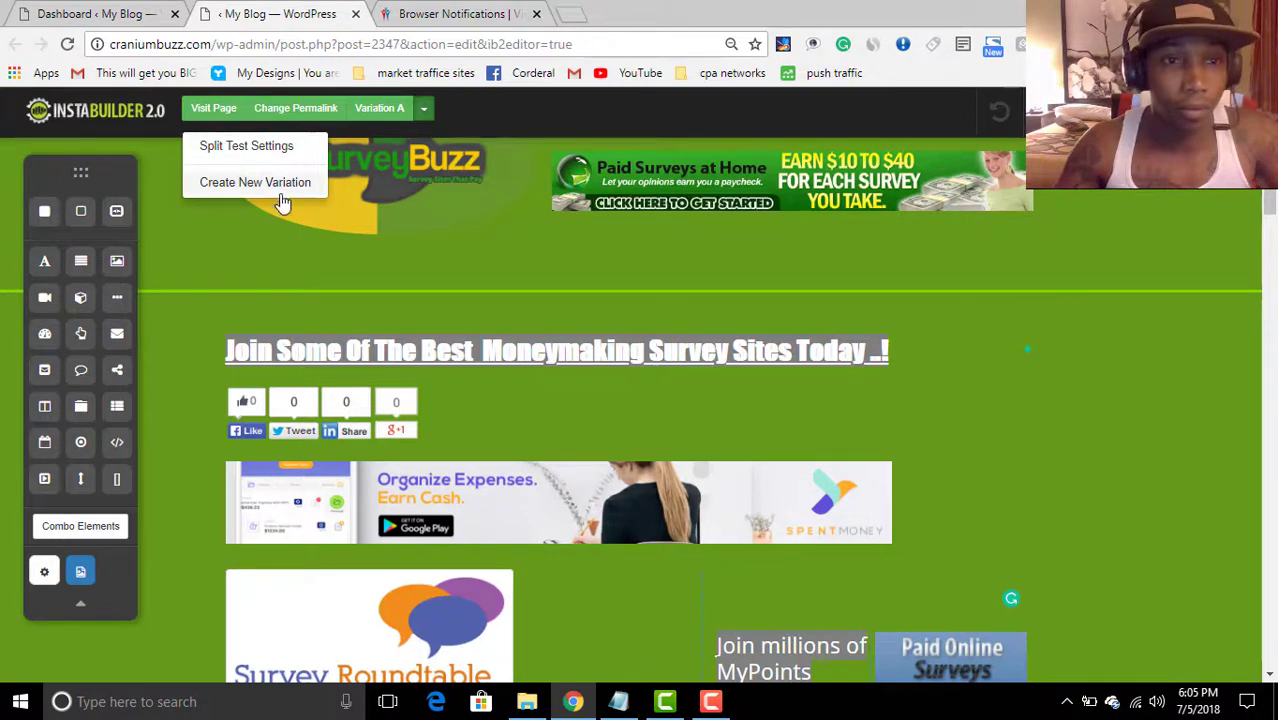
left_click(278, 114)
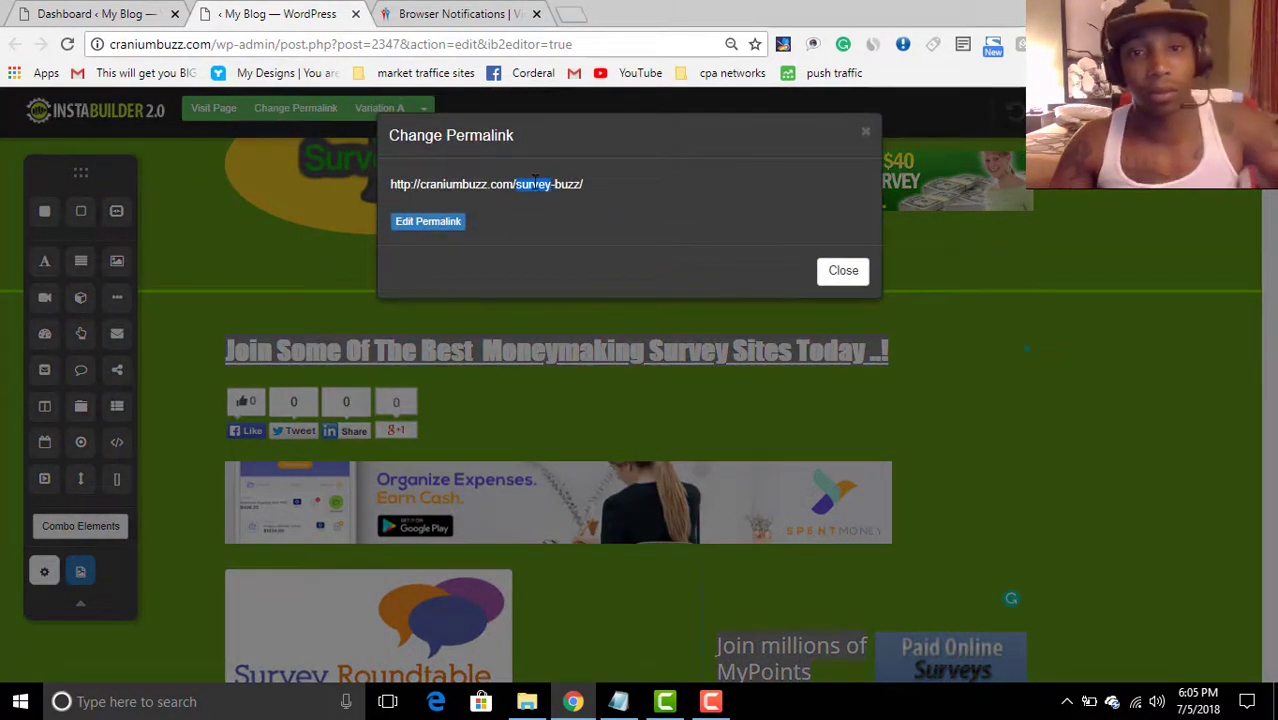
triple_click(535, 183)
key("ctrl+c")
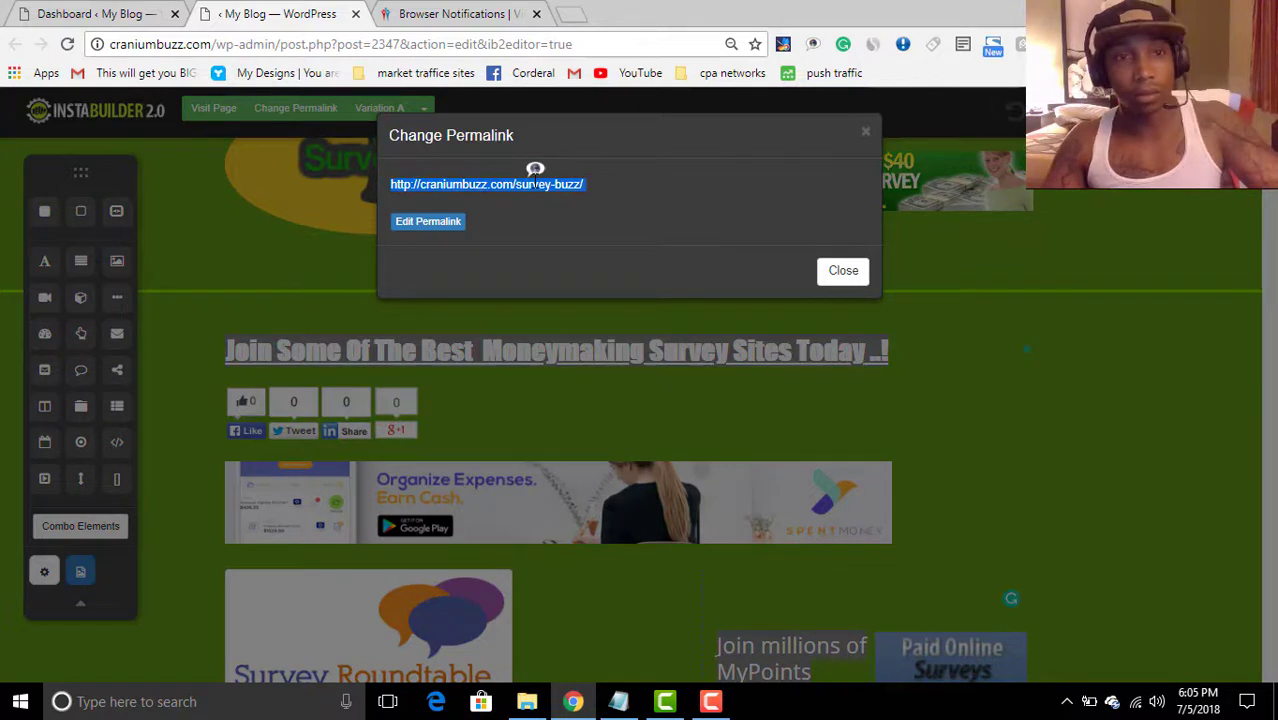
left_click(458, 14)
left_click(579, 363)
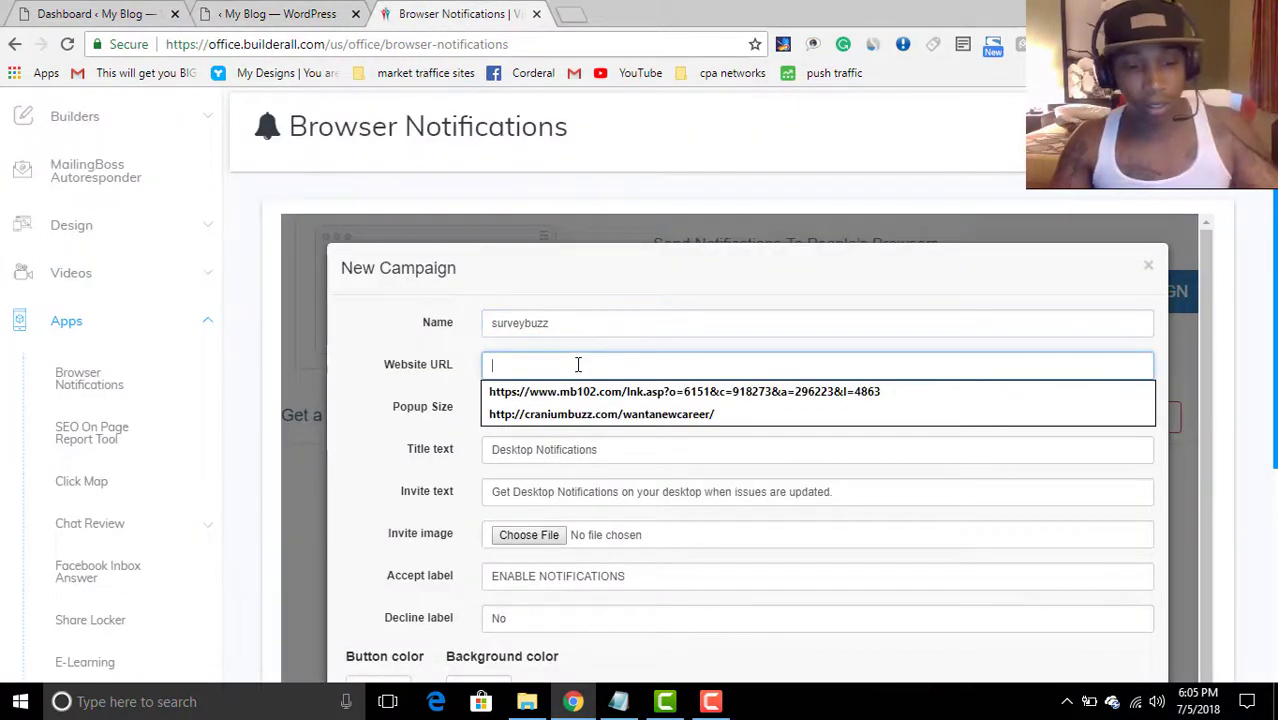
key("ctrl+v")
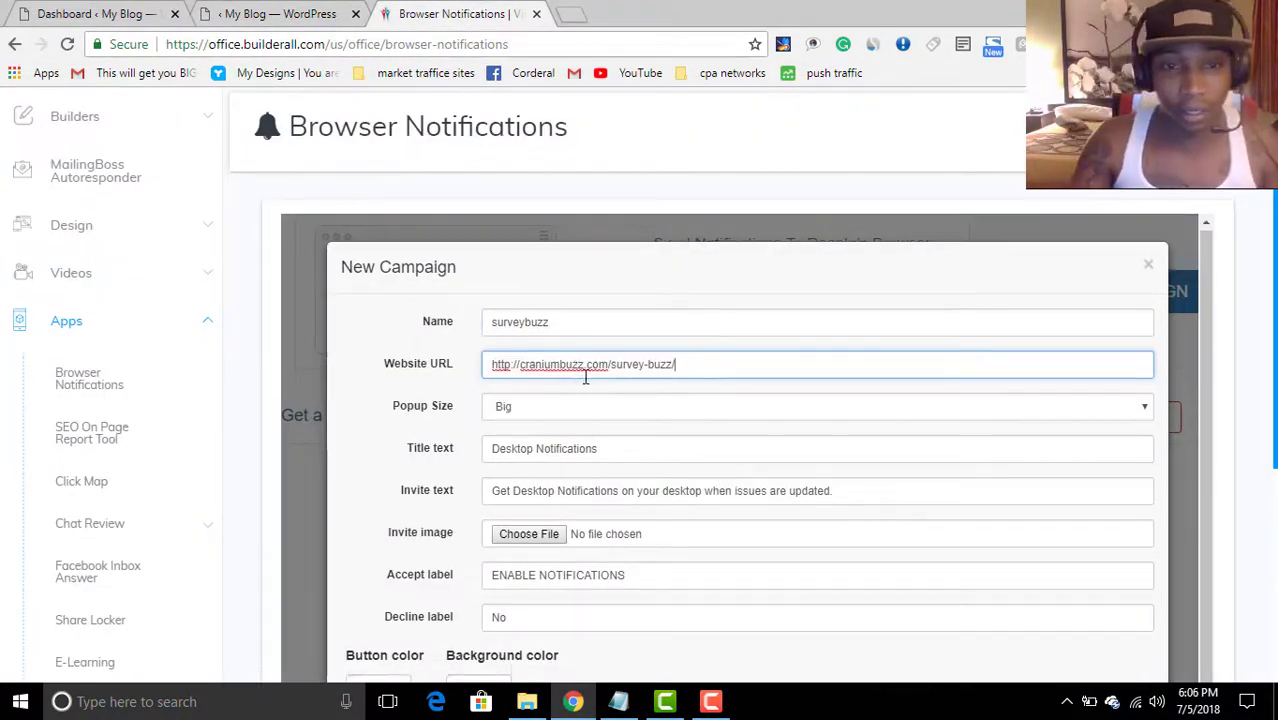
- Replace the word "Desktop" with "Get" in the campaign's title text
scroll(583, 372, "down", 1)
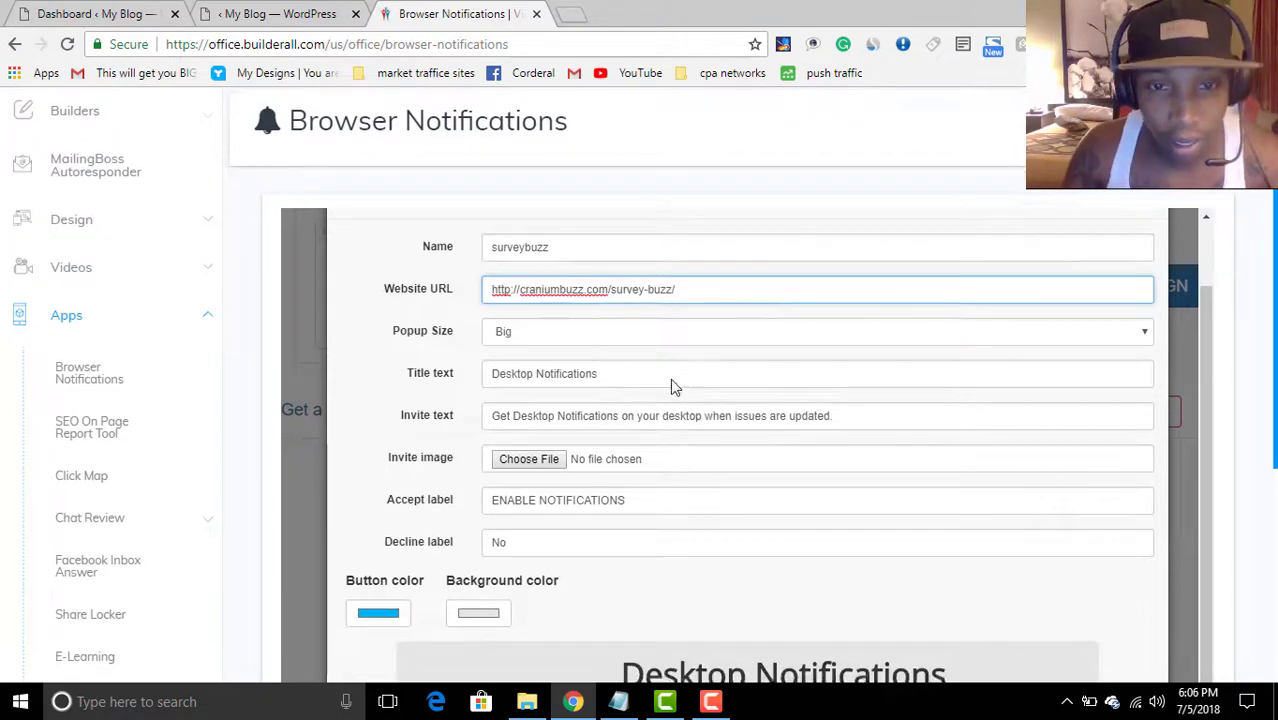
scroll(673, 382, "down", 1)
left_click(610, 286)
double_click(613, 286)
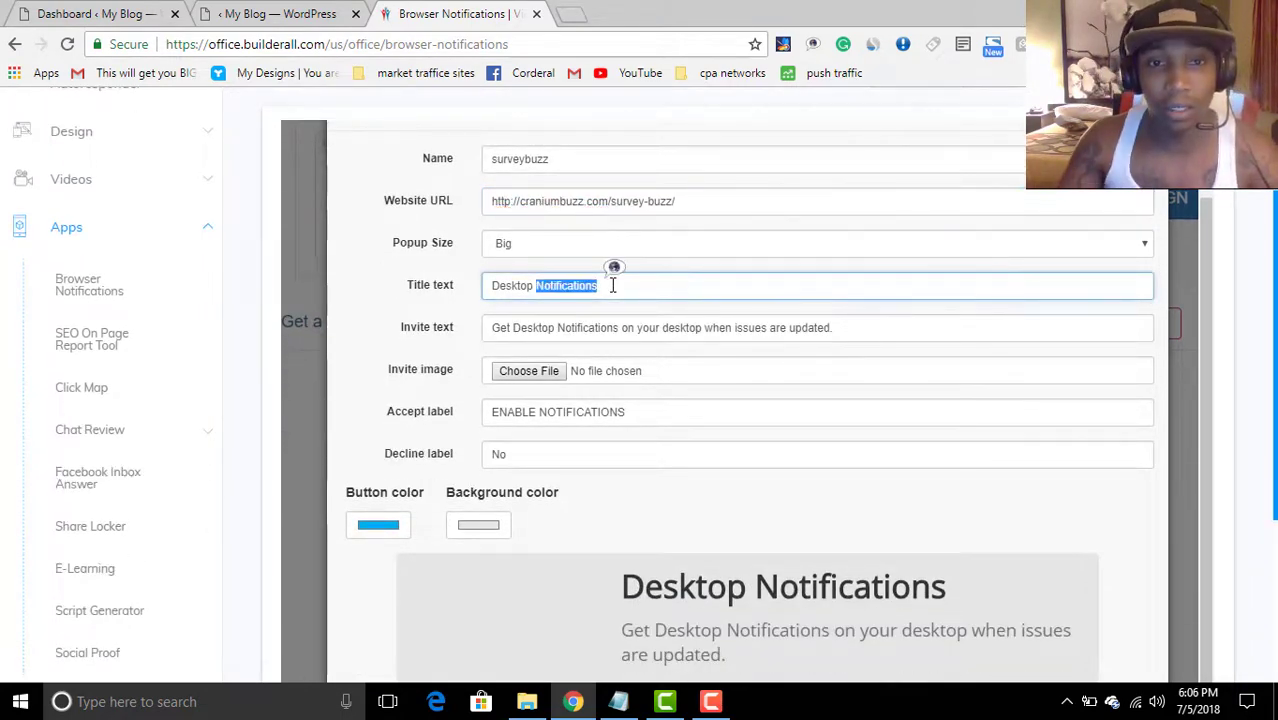
triple_click(537, 286)
left_click(535, 286)
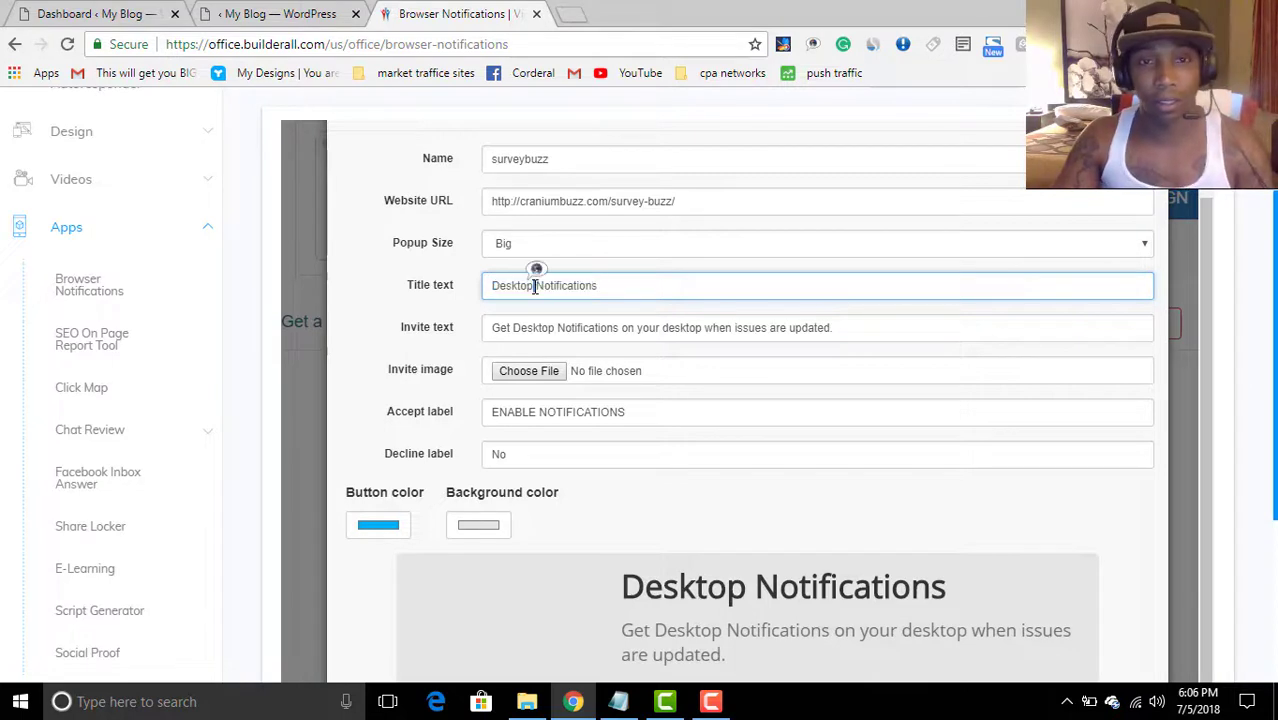
left_click_drag(535, 287, 494, 290)
left_click(535, 286)
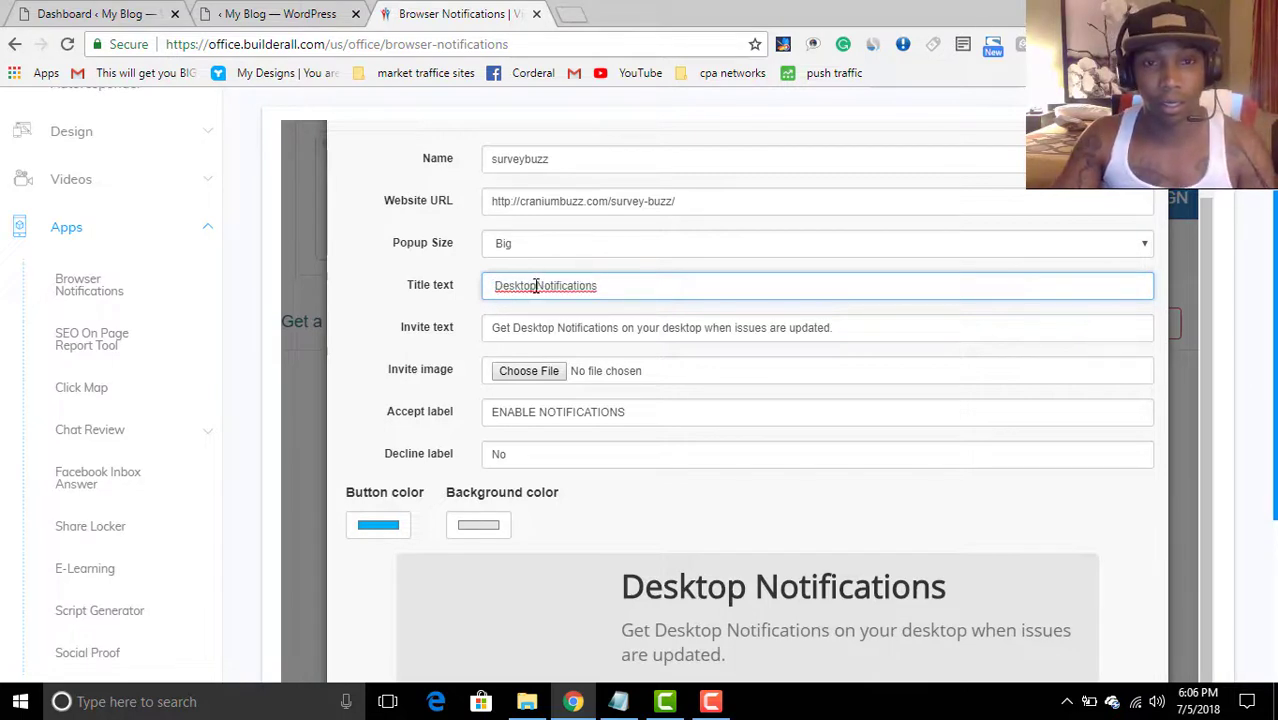
key("BackSpace")
key("BackSpace")
key("BackSpace")
key("BackSpace")
key("BackSpace")
key("BackSpace")
key("BackSpace")
key("BackSpace")
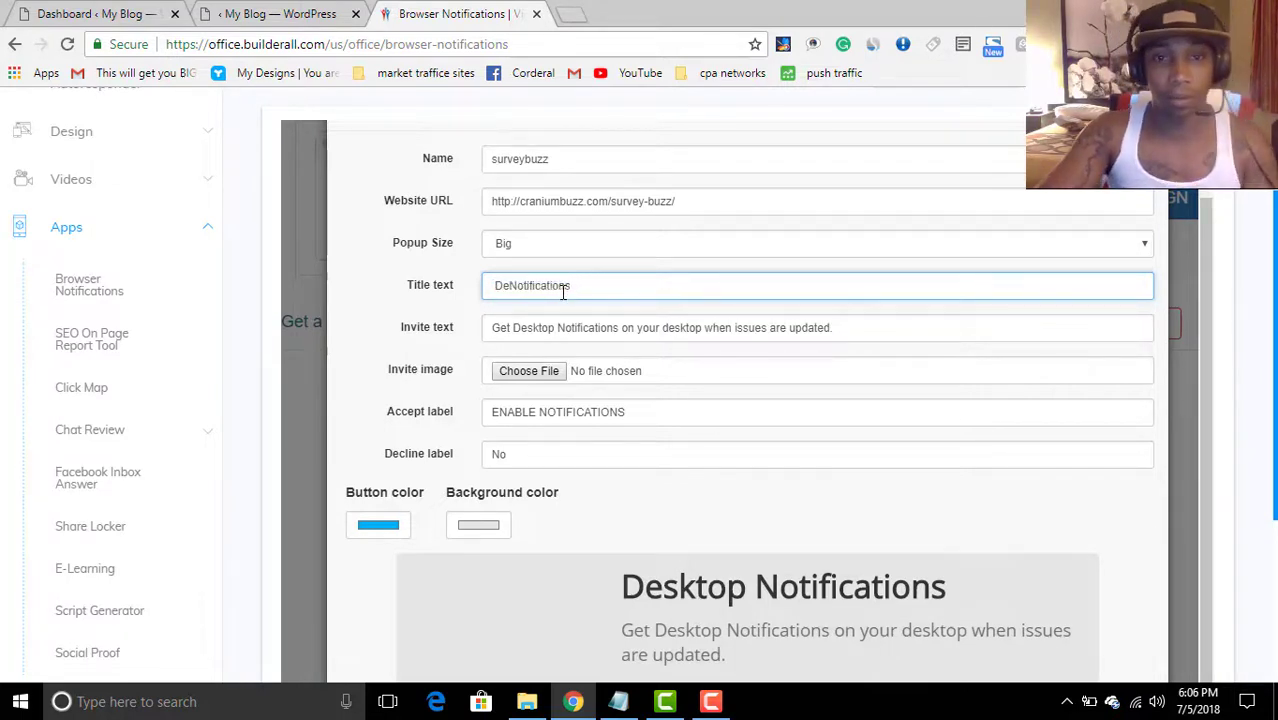
type("Get")
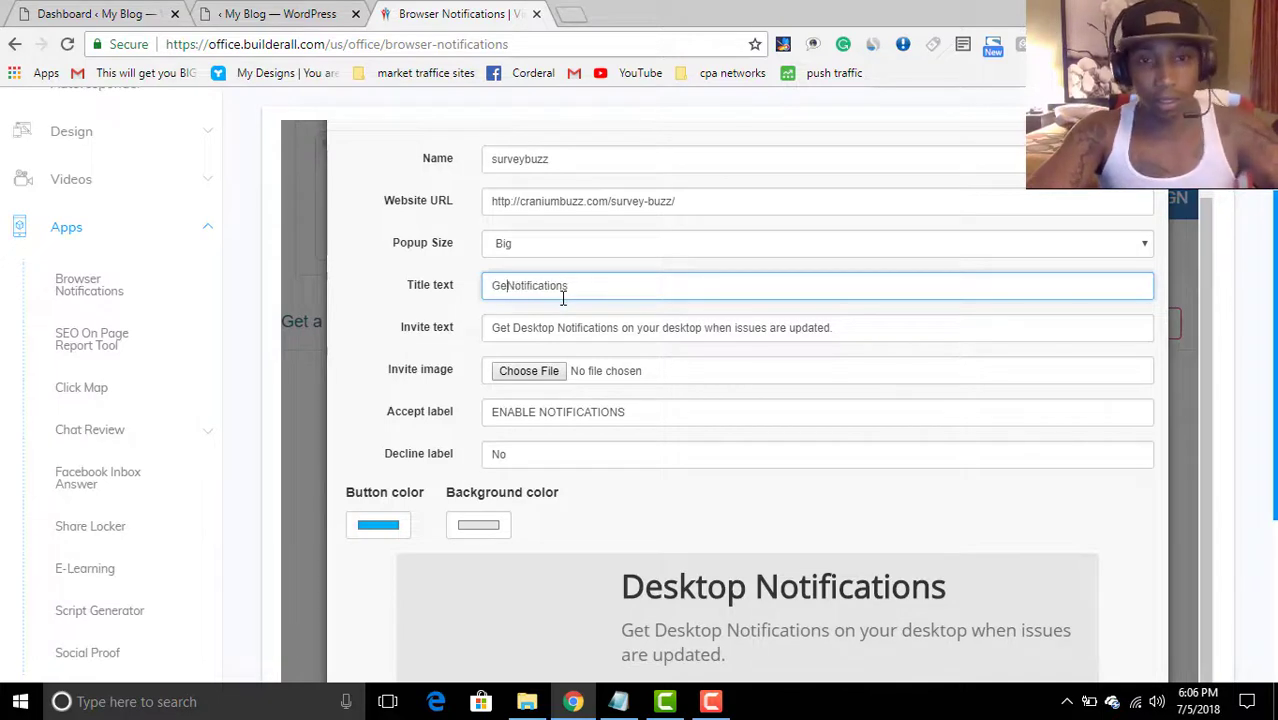
- Extend the title text so it reads "Get Notifications On The Top Surveys"
left_click(593, 286)
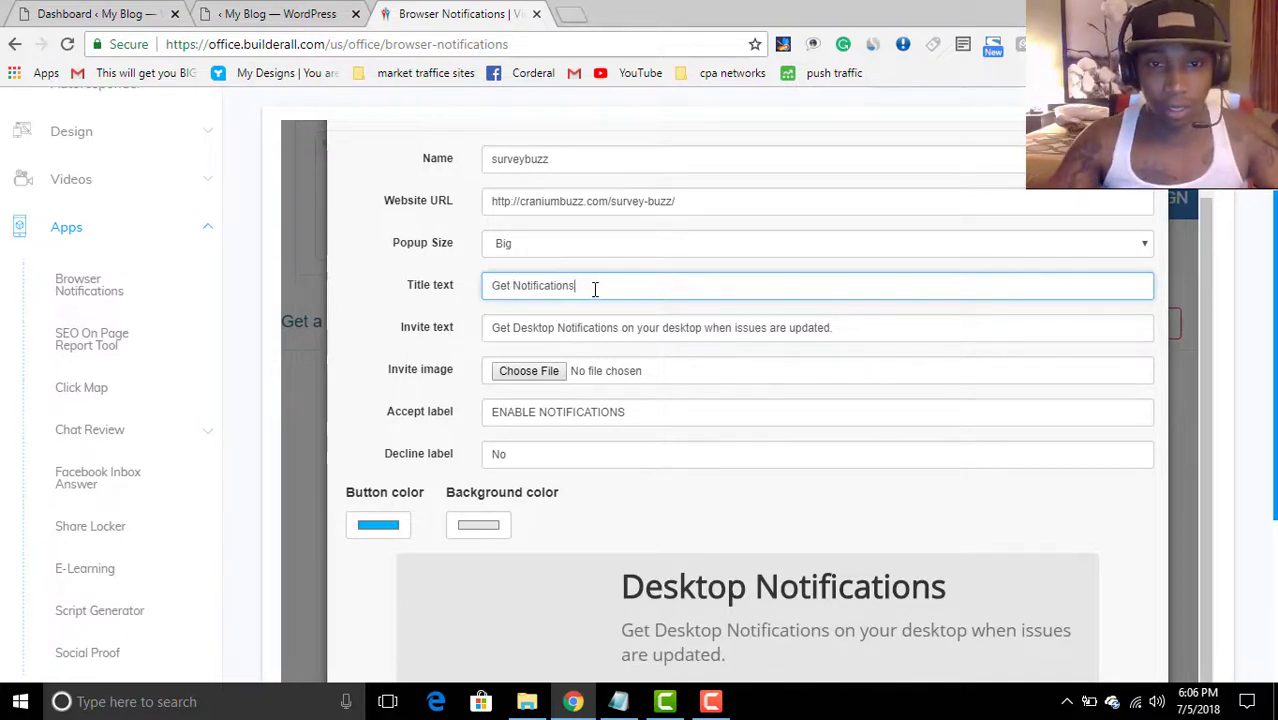
type("O")
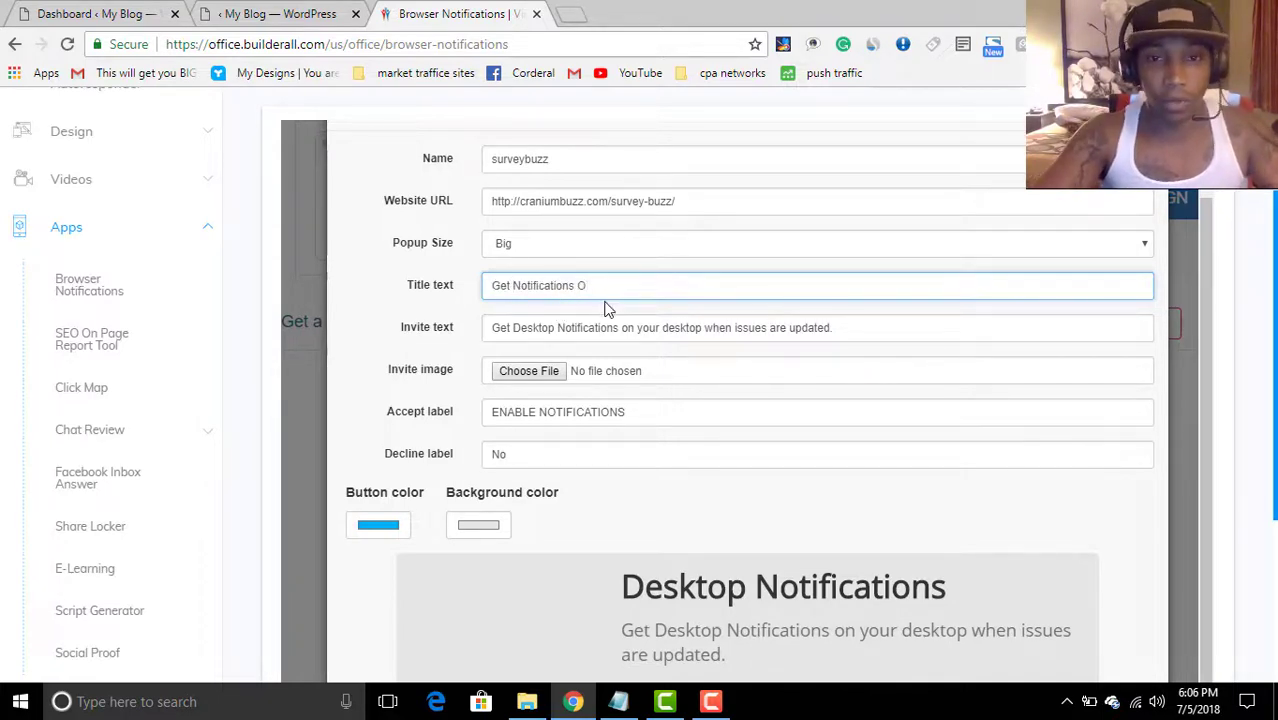
type("n ")
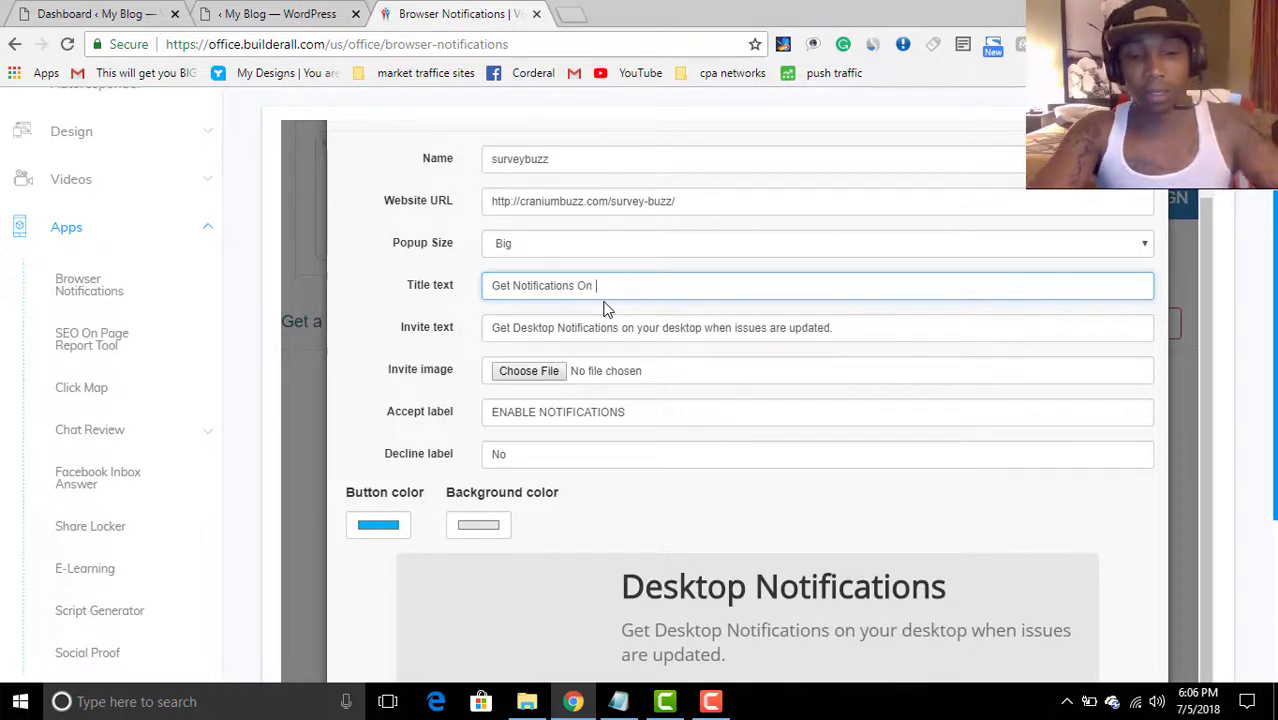
type("The T")
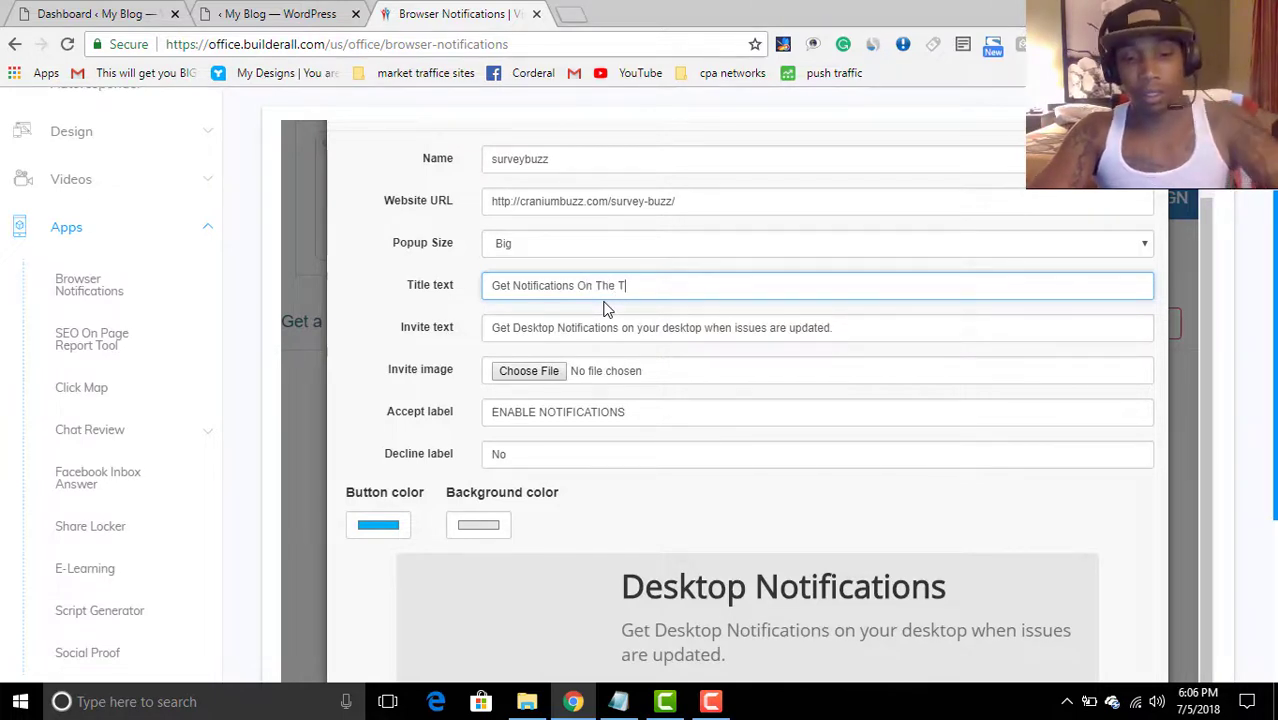
type("op Surveys")
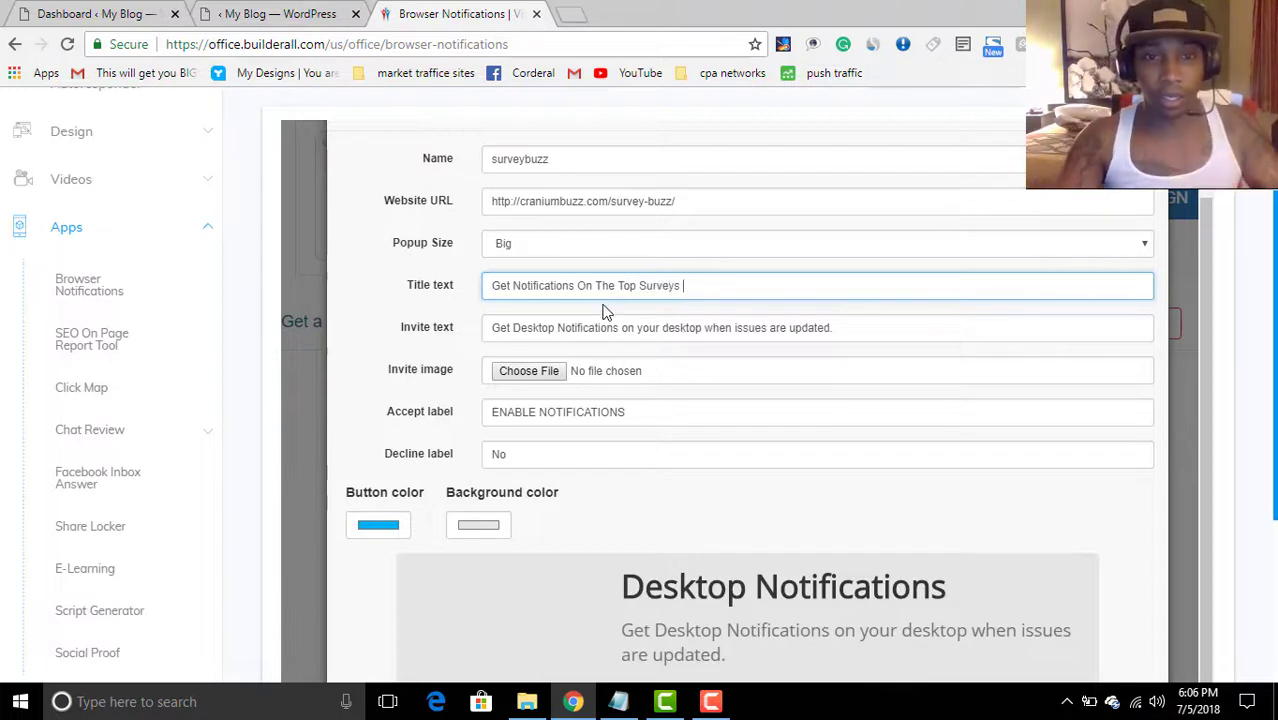
- Copy the title text and replace the whole invite text with it
triple_click(655, 285)
key("ctrl+c")
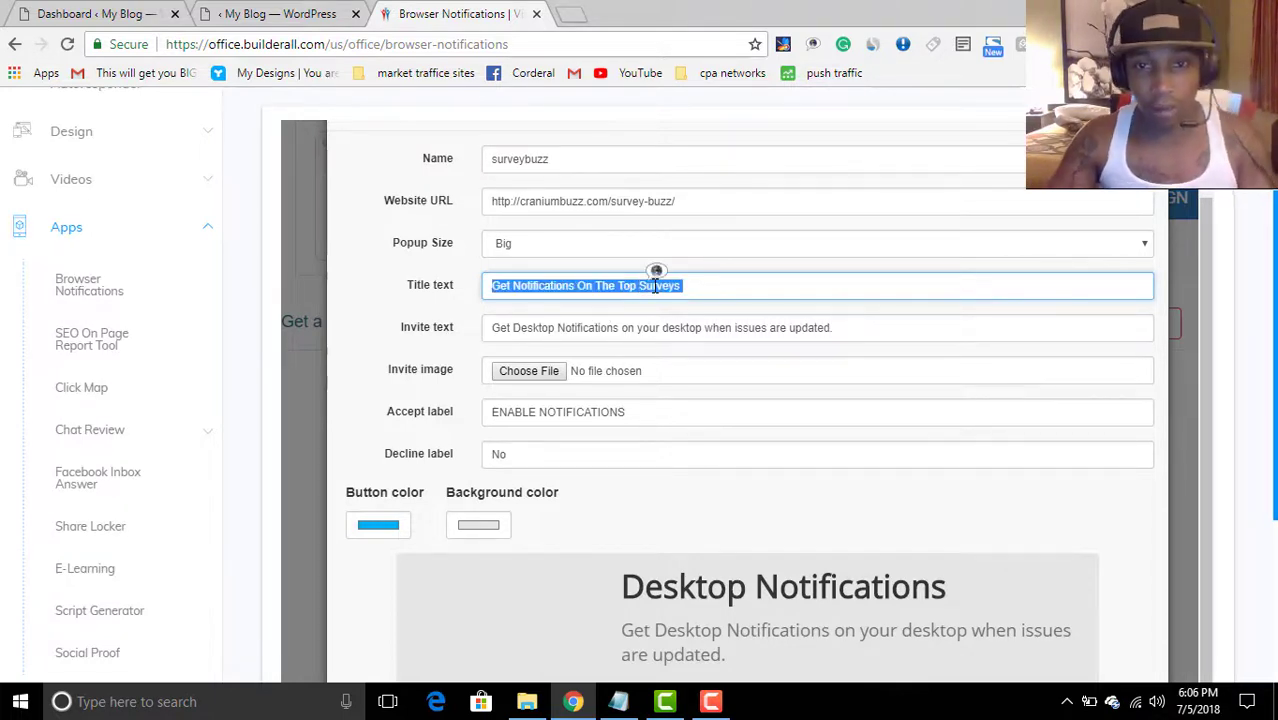
left_click(872, 332)
triple_click(872, 332)
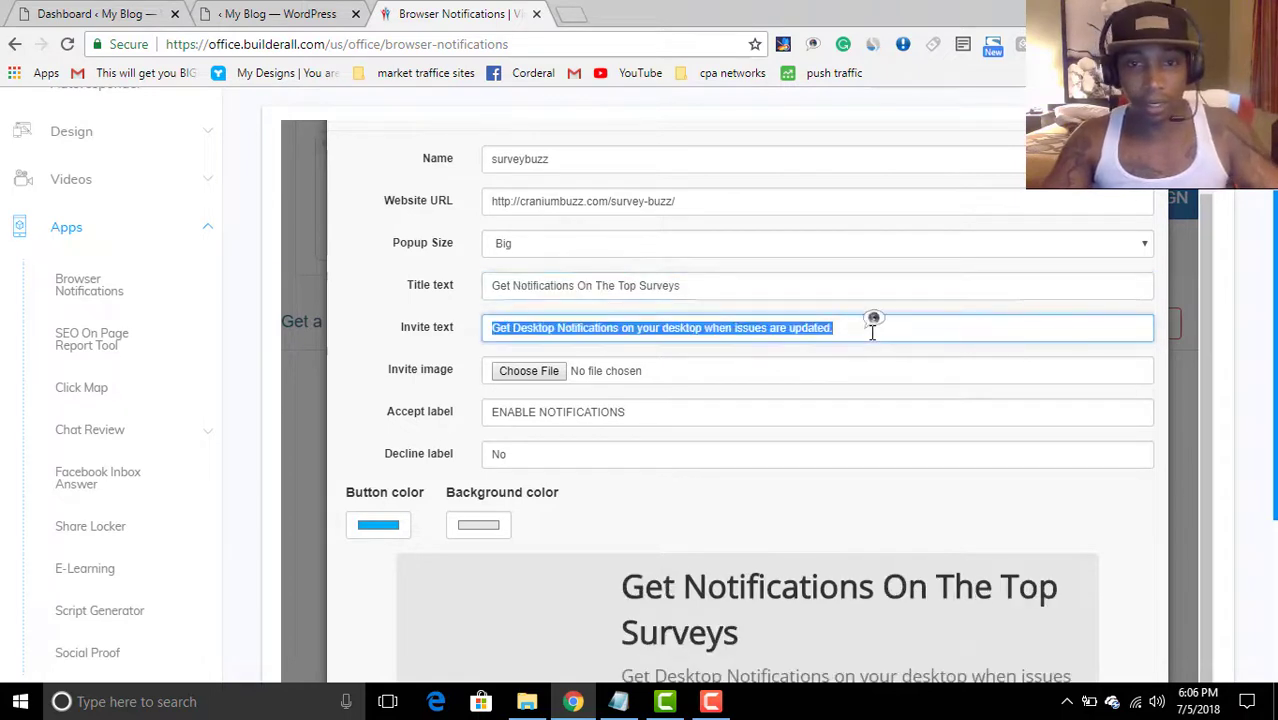
key("ctrl+v")
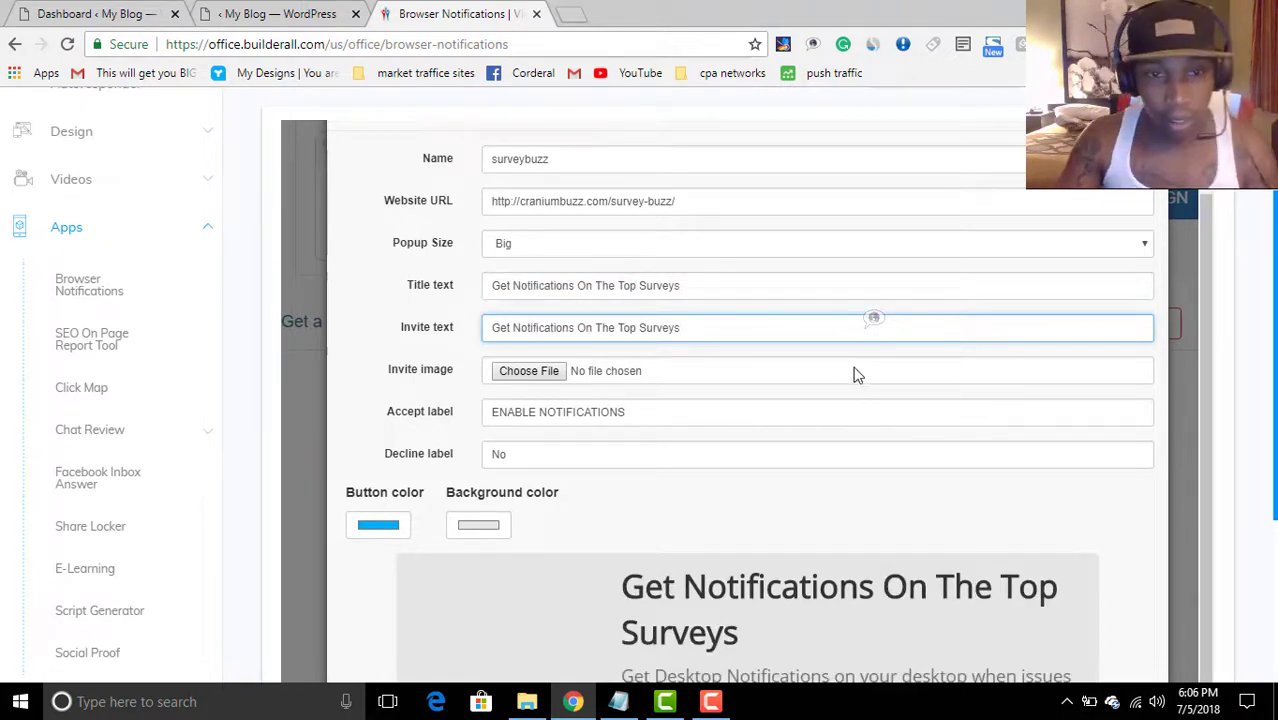
- Add "25 And Up" to the end of the campaign's title text
left_click(713, 287)
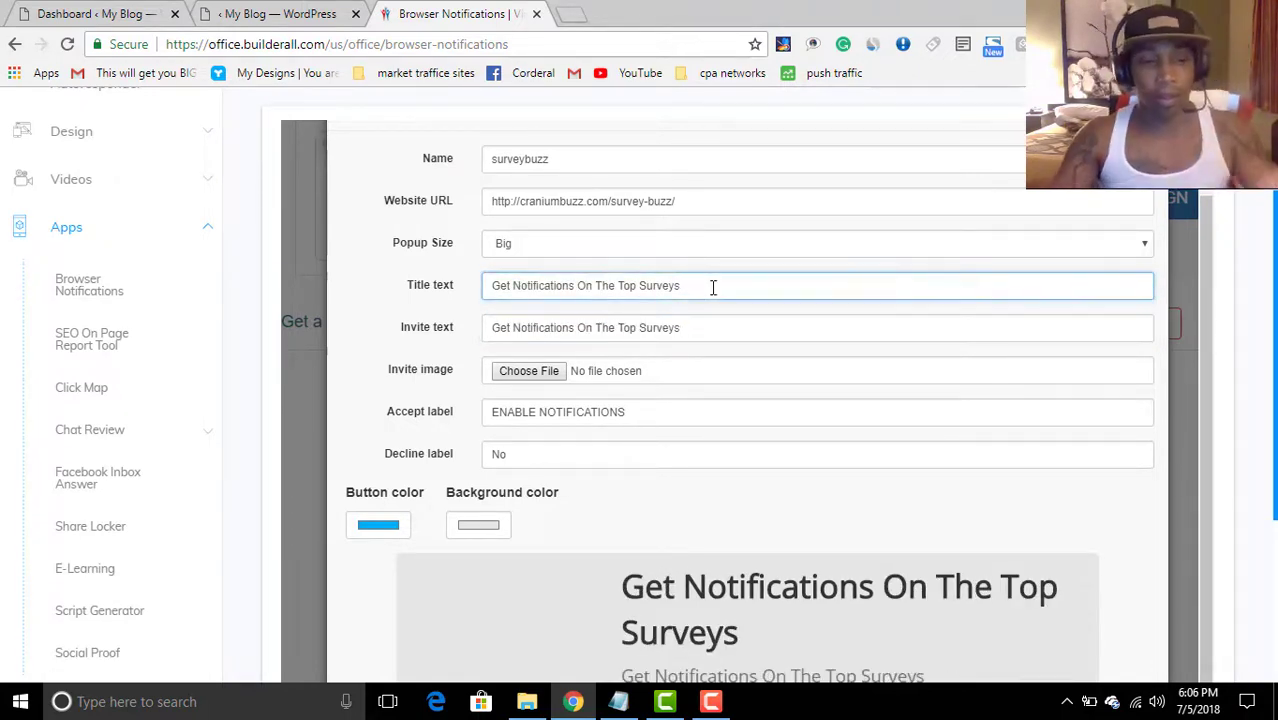
type("25 ")
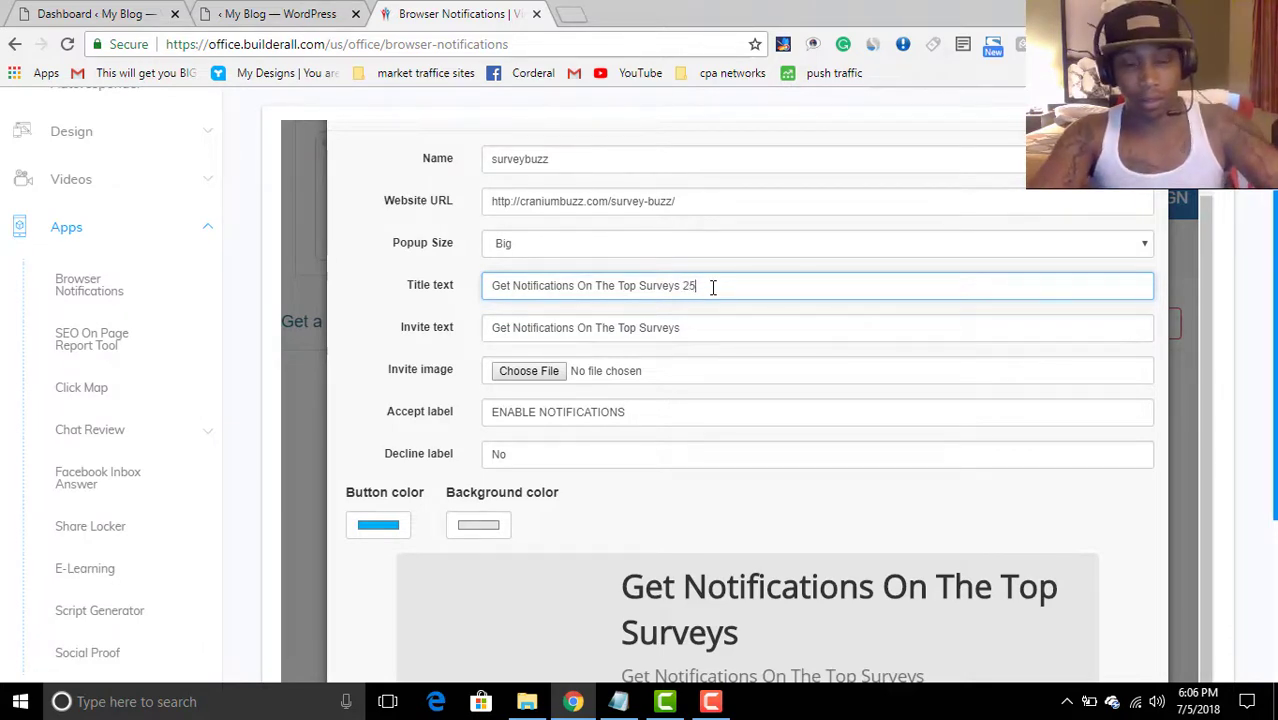
type("Am")
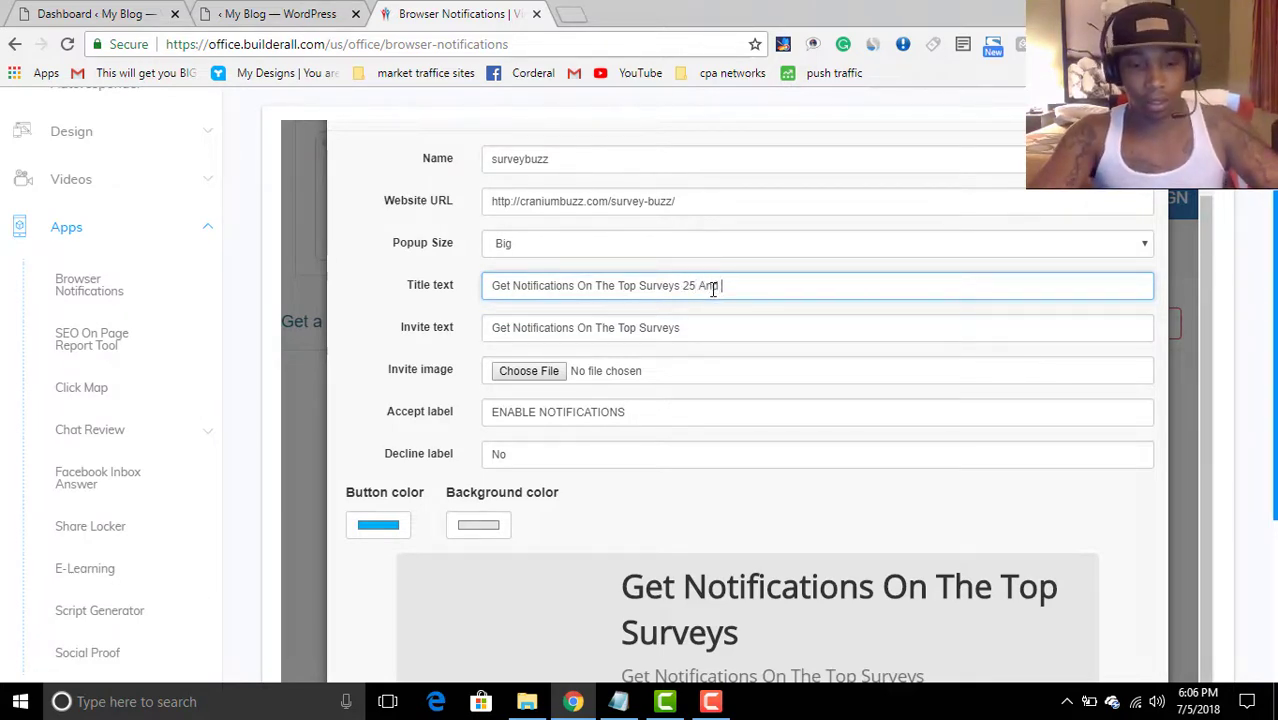
type("d Up")
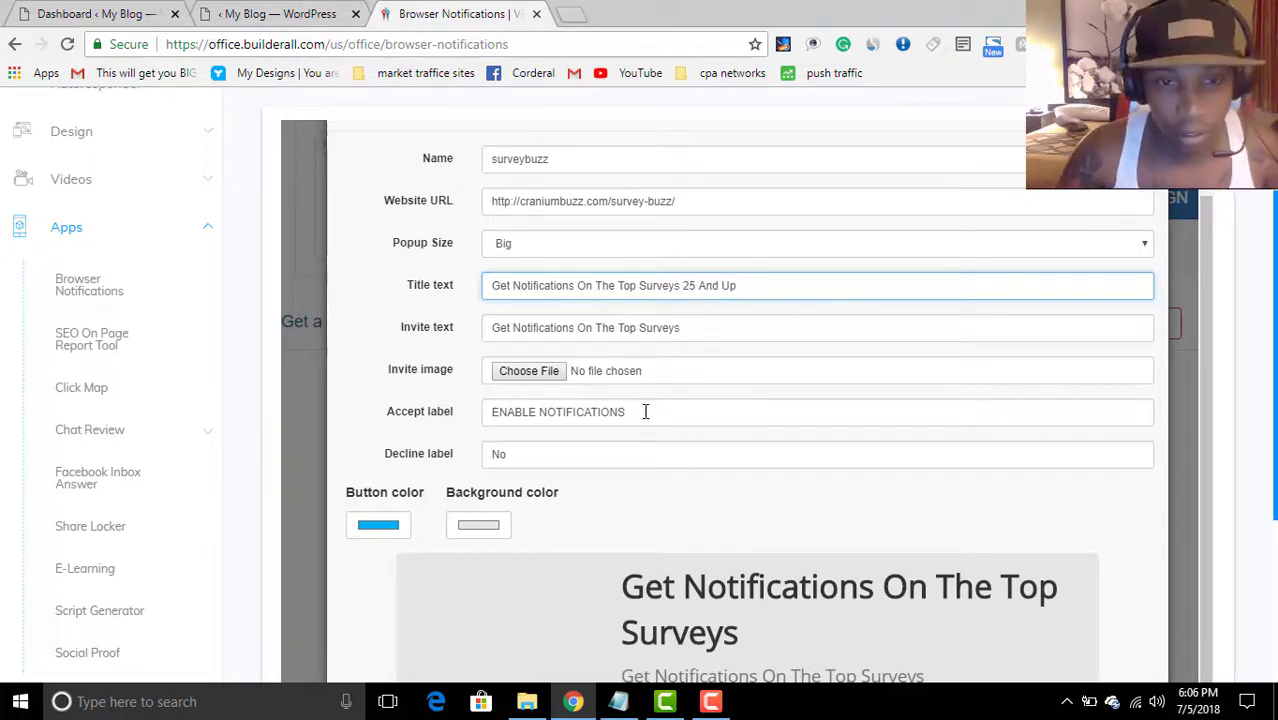
- Replace the word "ENABLE" with "Get" in the campaign's accept label
triple_click(534, 412)
left_click(538, 397)
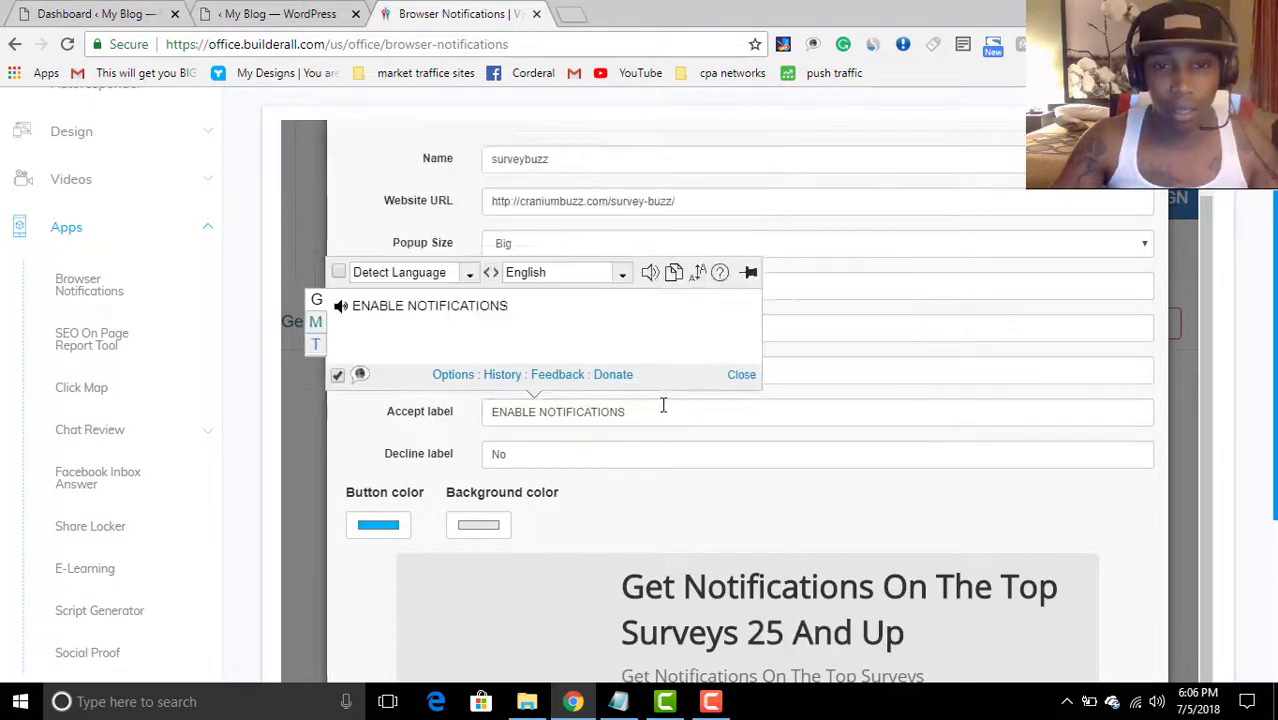
triple_click(742, 420)
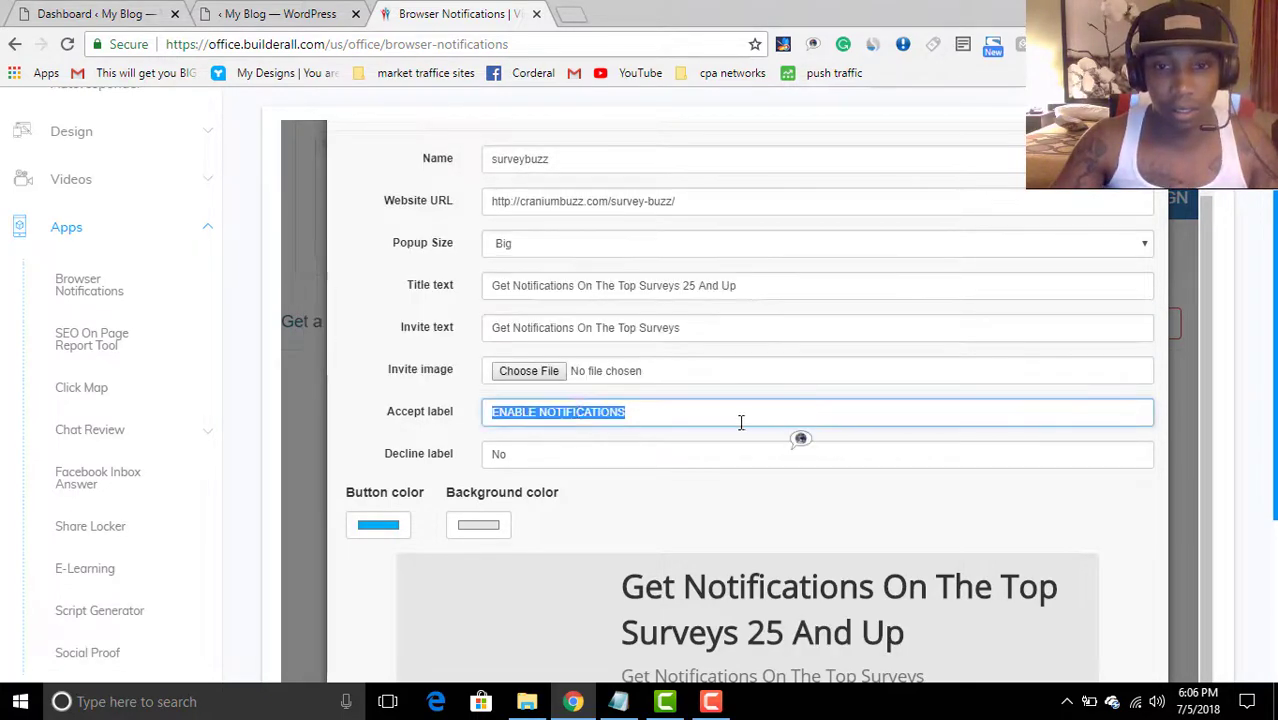
left_click(538, 412)
left_click_drag(538, 412, 481, 405)
type("Get")
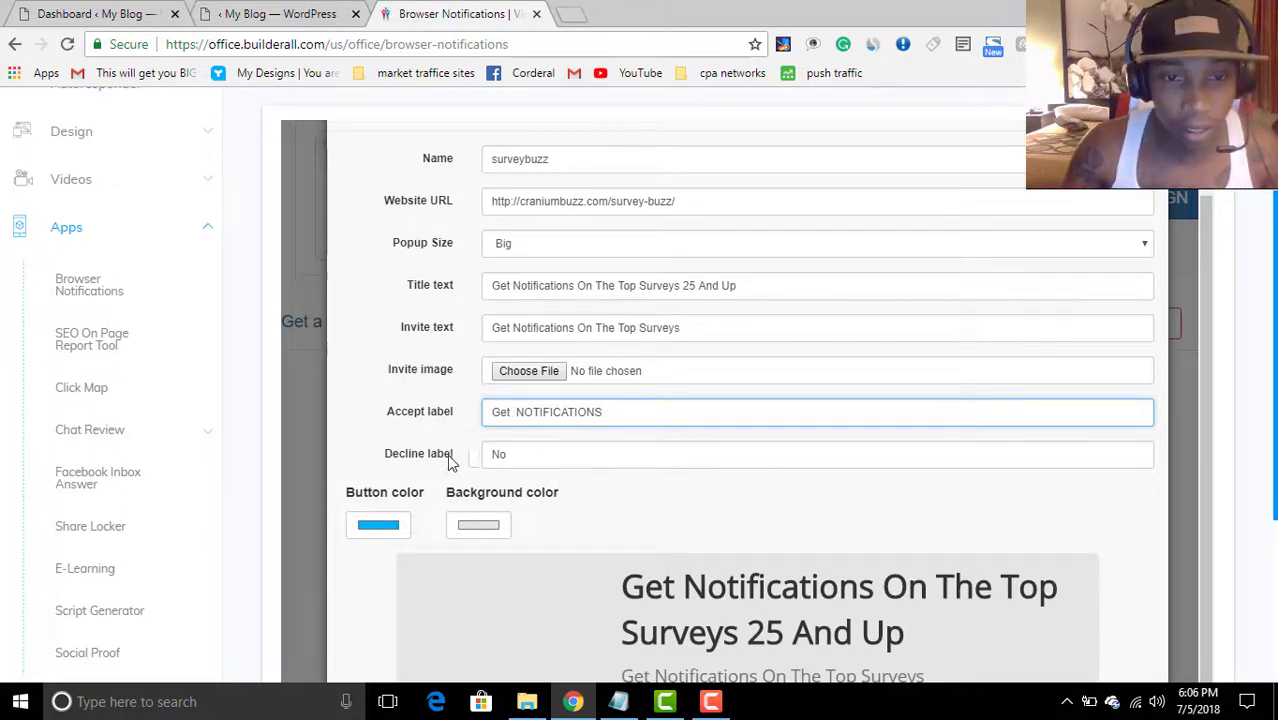
- Choose the SurveyBuzz logo thumbnail-bDJSjm from the Downloads folder as the campaign's invite image
left_click(529, 372)
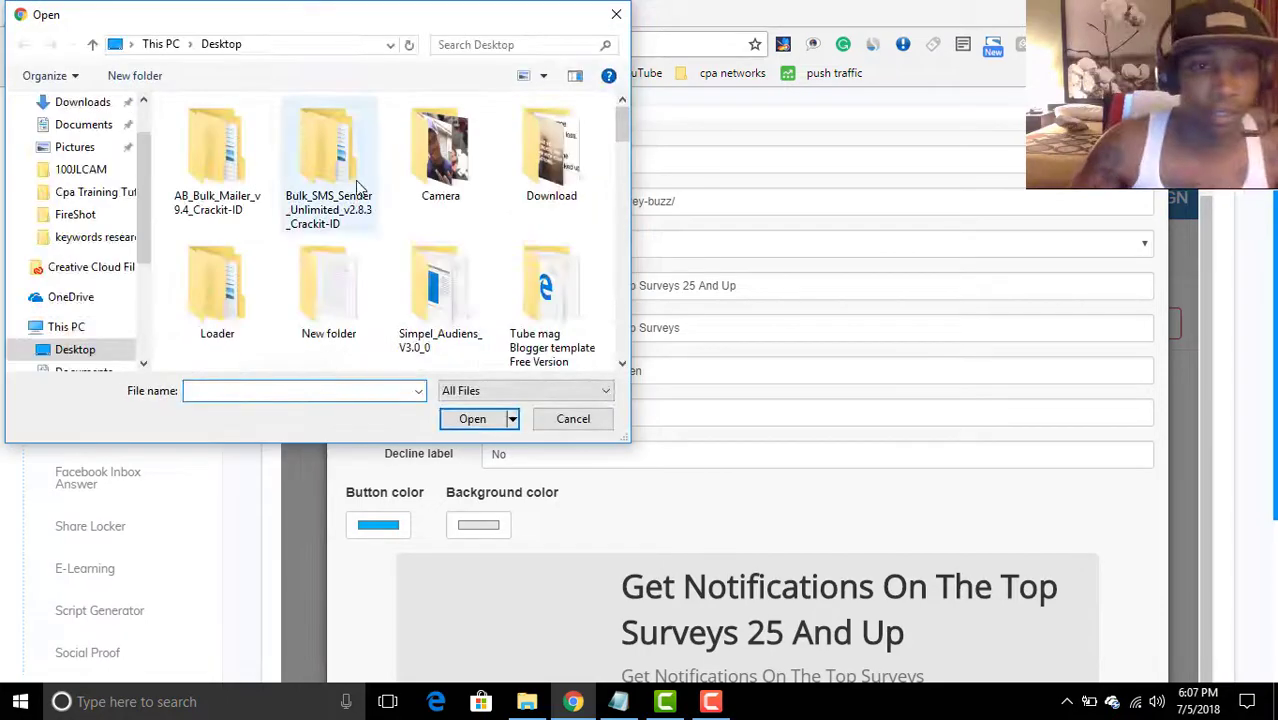
scroll(362, 185, "down", 3)
scroll(362, 186, "down", 8)
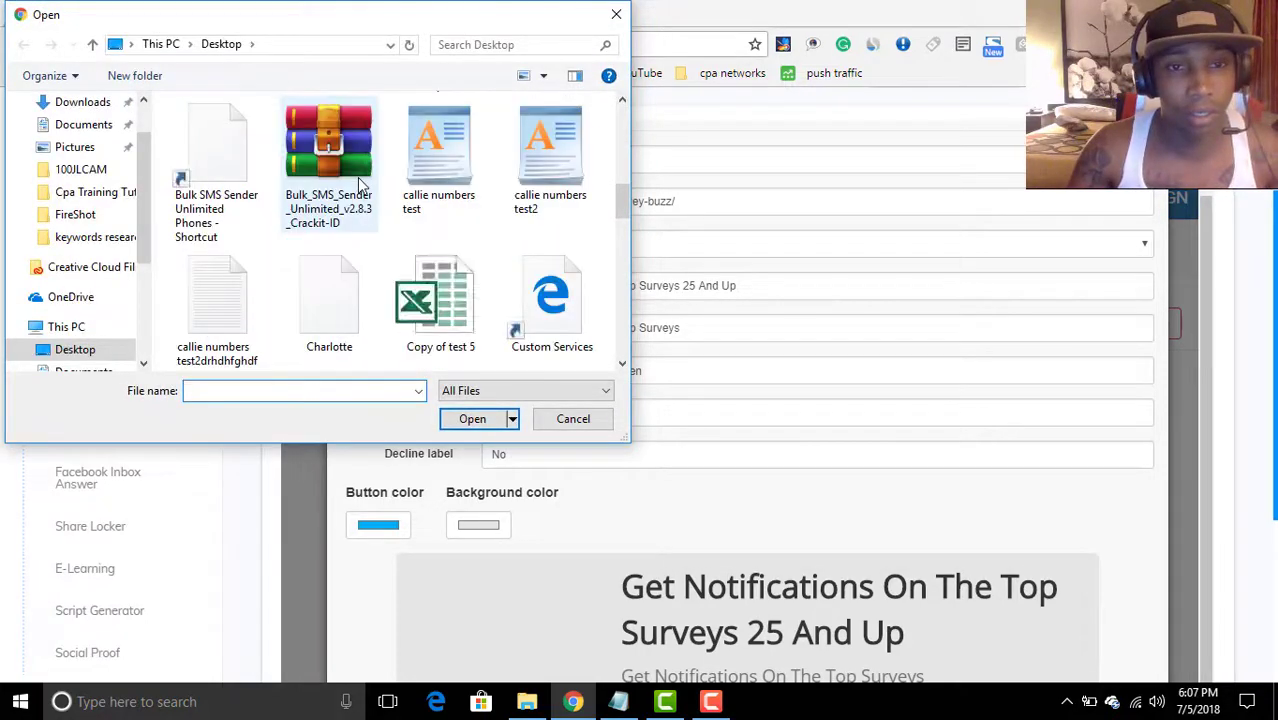
scroll(362, 186, "down", 2)
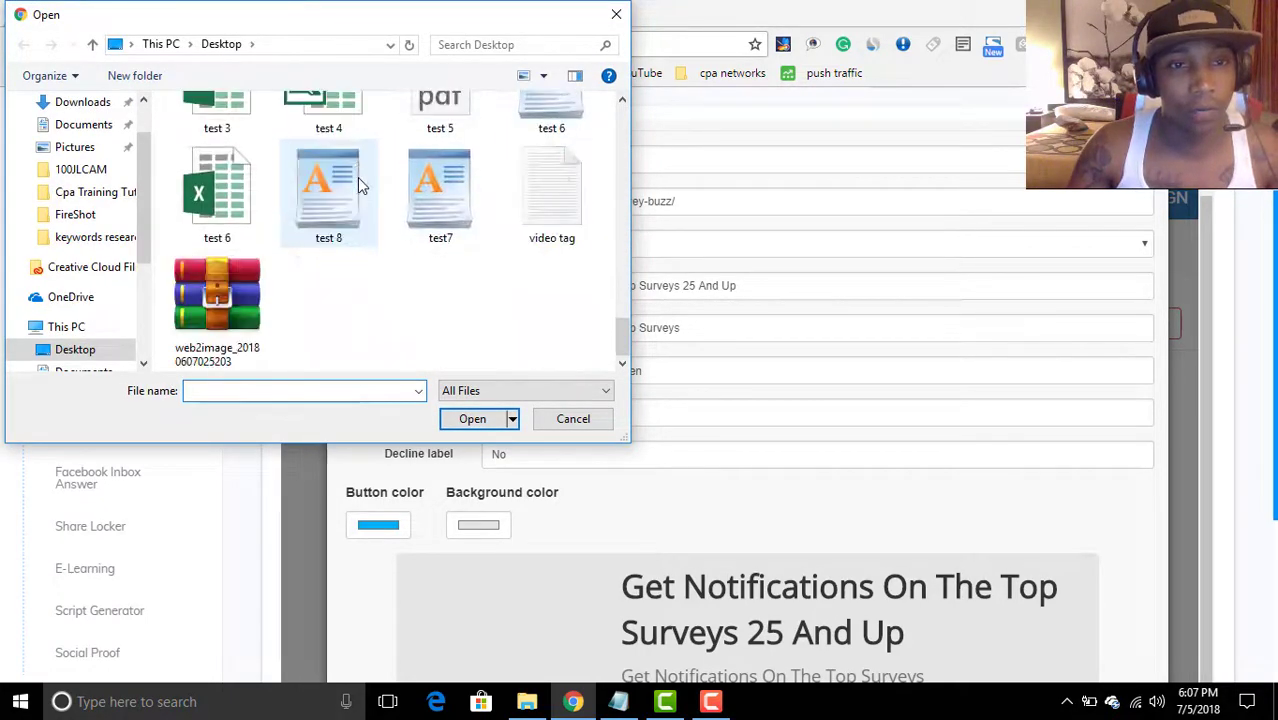
scroll(97, 172, "up", 2)
left_click(90, 162)
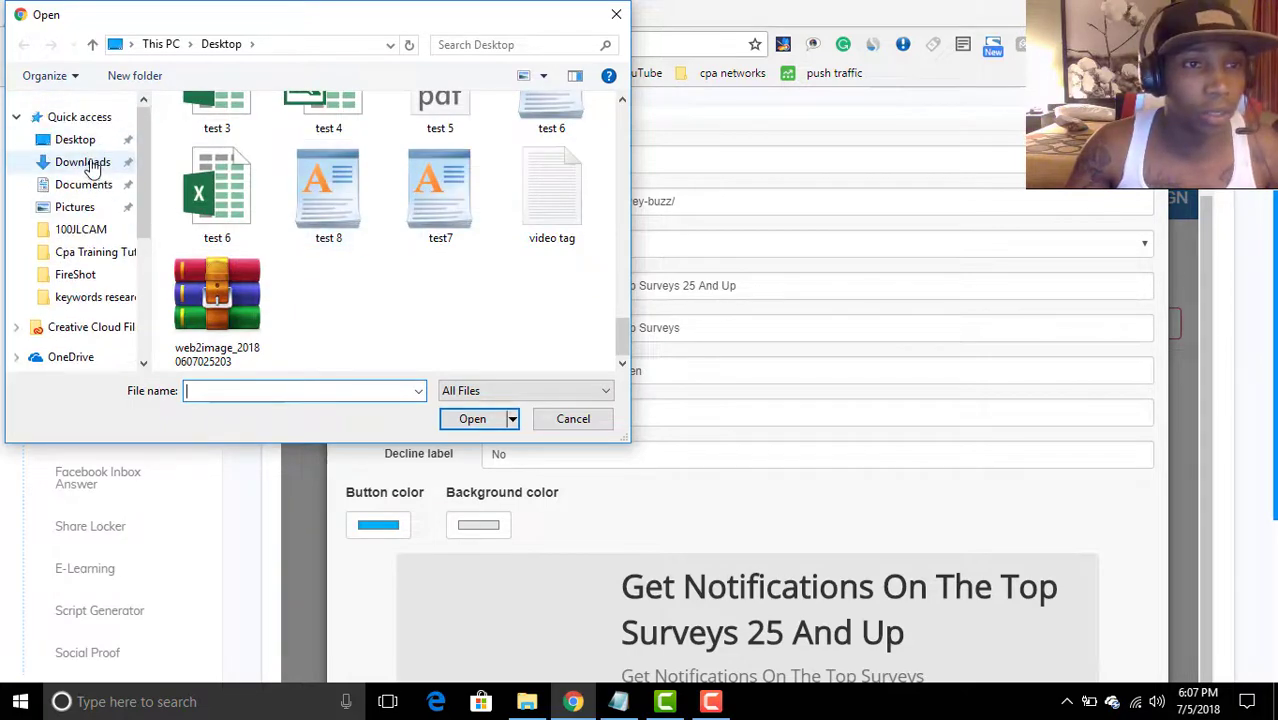
scroll(390, 205, "down", 1)
scroll(390, 205, "down", 3)
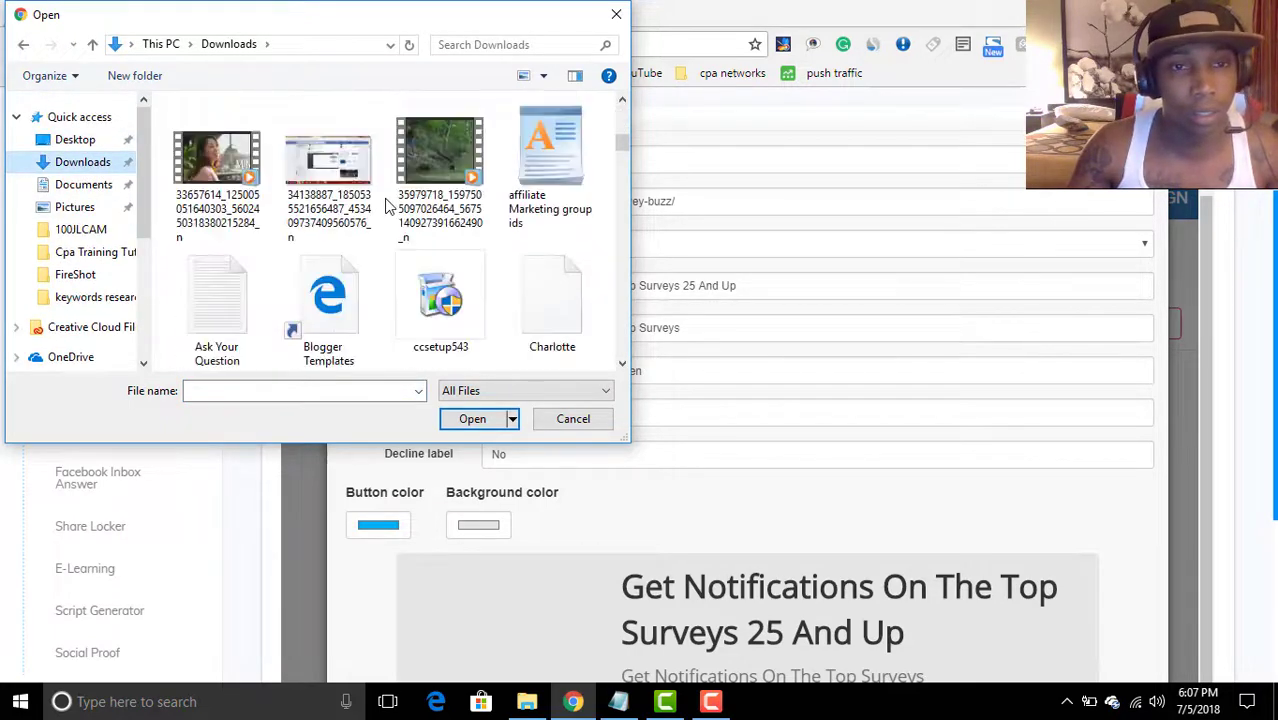
scroll(390, 205, "down", 10)
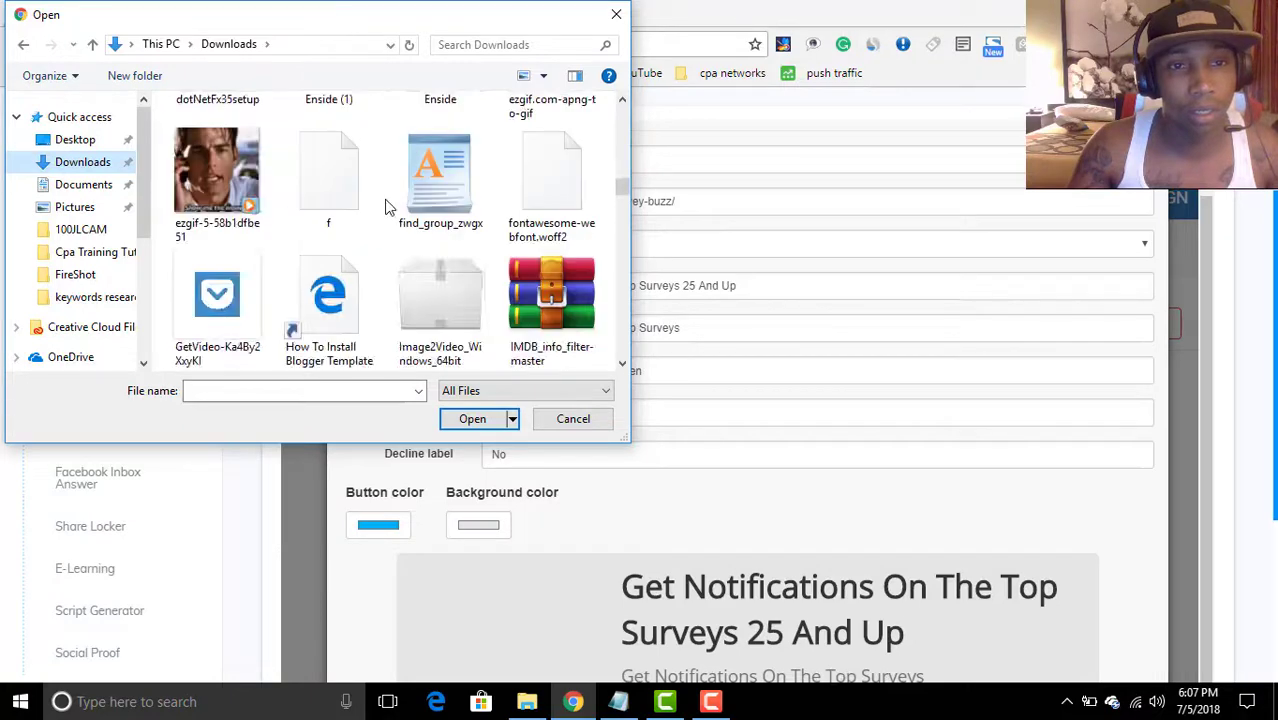
scroll(390, 207, "down", 3)
scroll(390, 207, "down", 8)
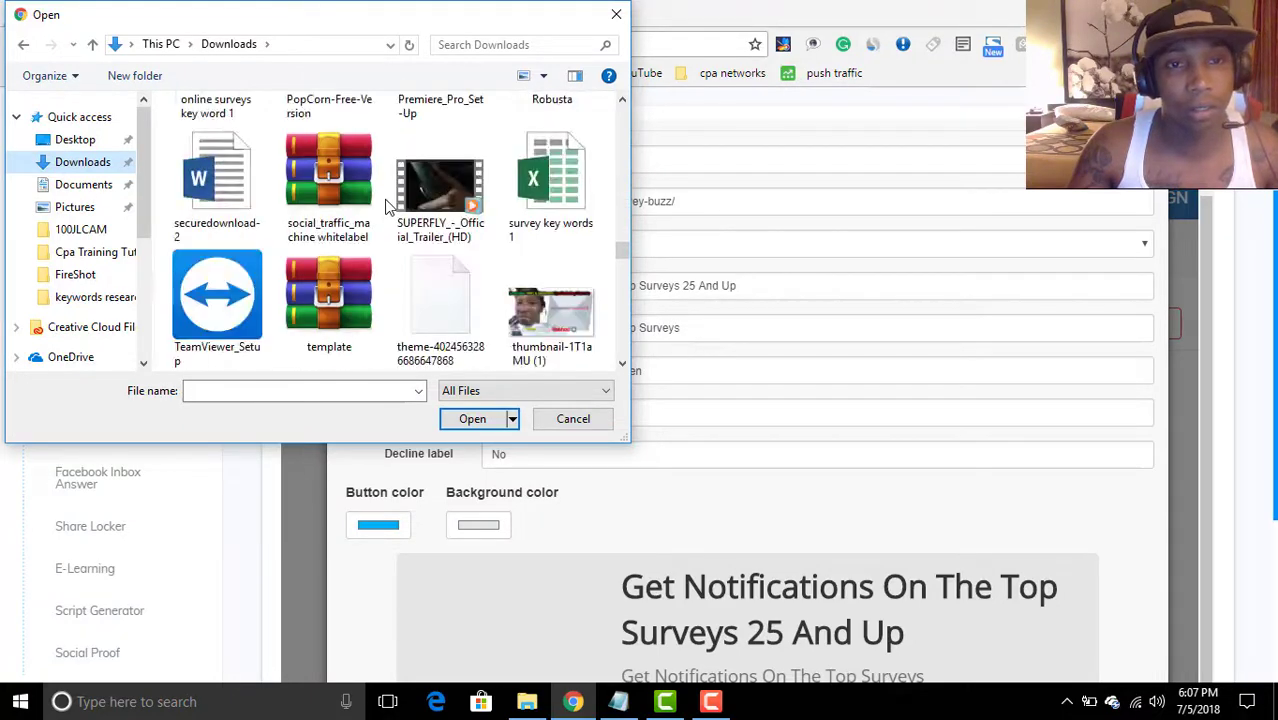
left_click(333, 238)
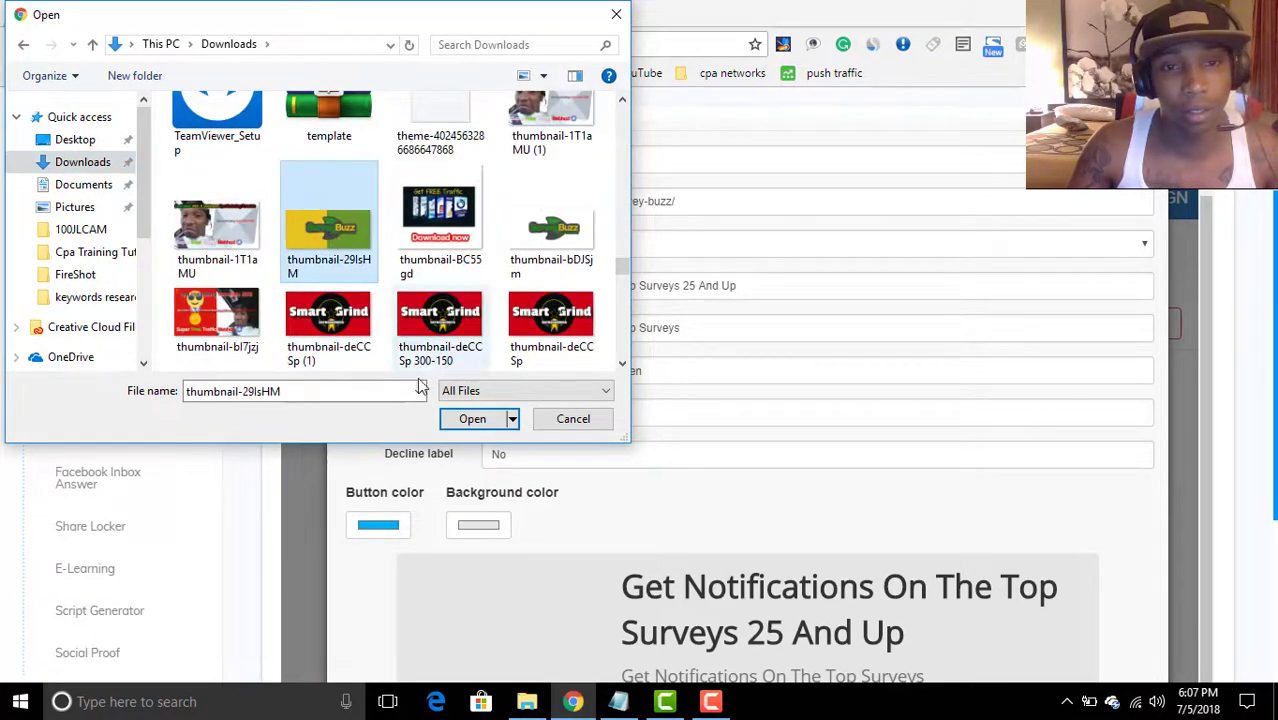
left_click(548, 238)
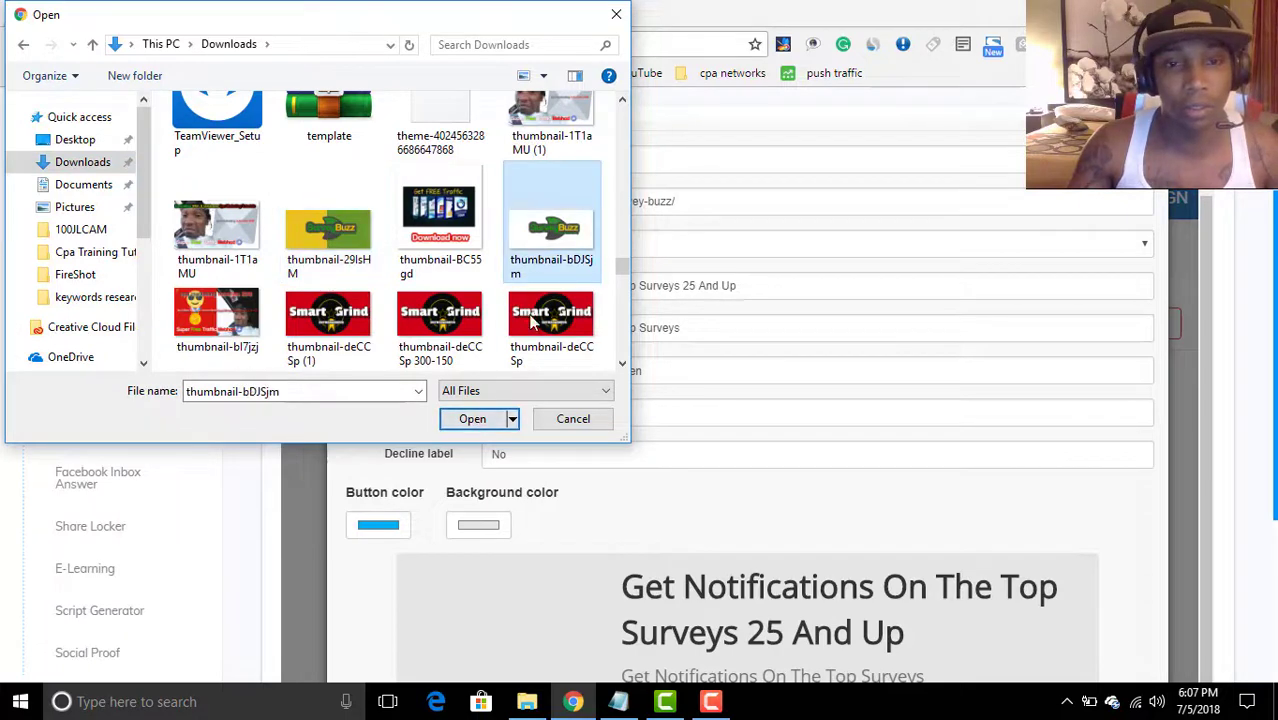
left_click(471, 419)
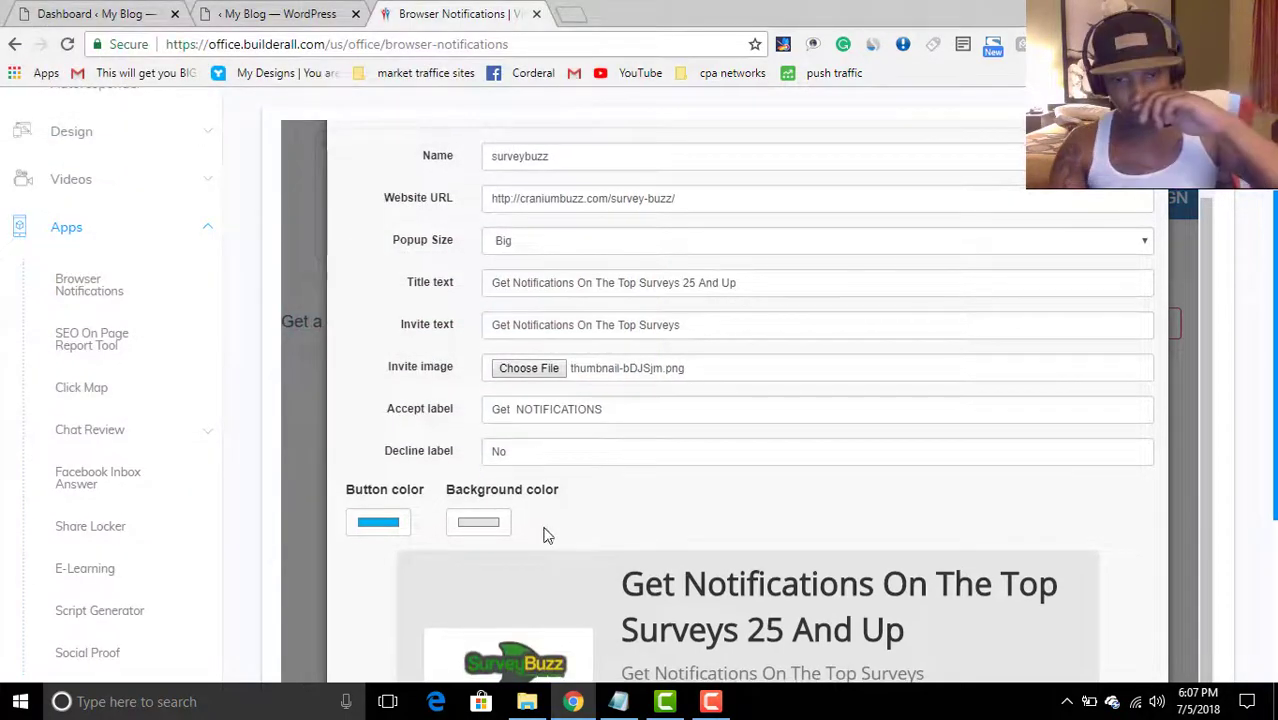
- Try pure red from the basic colors as the popup's button color
scroll(548, 535, "down", 5)
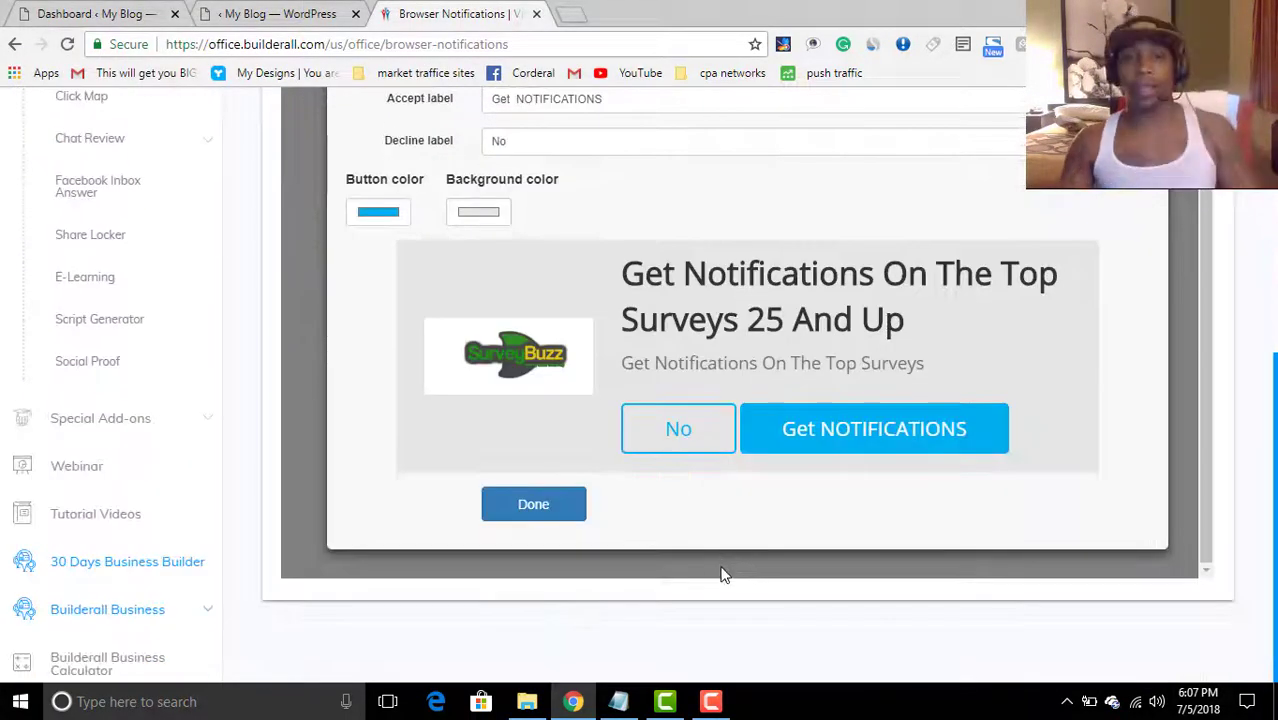
left_click(387, 211)
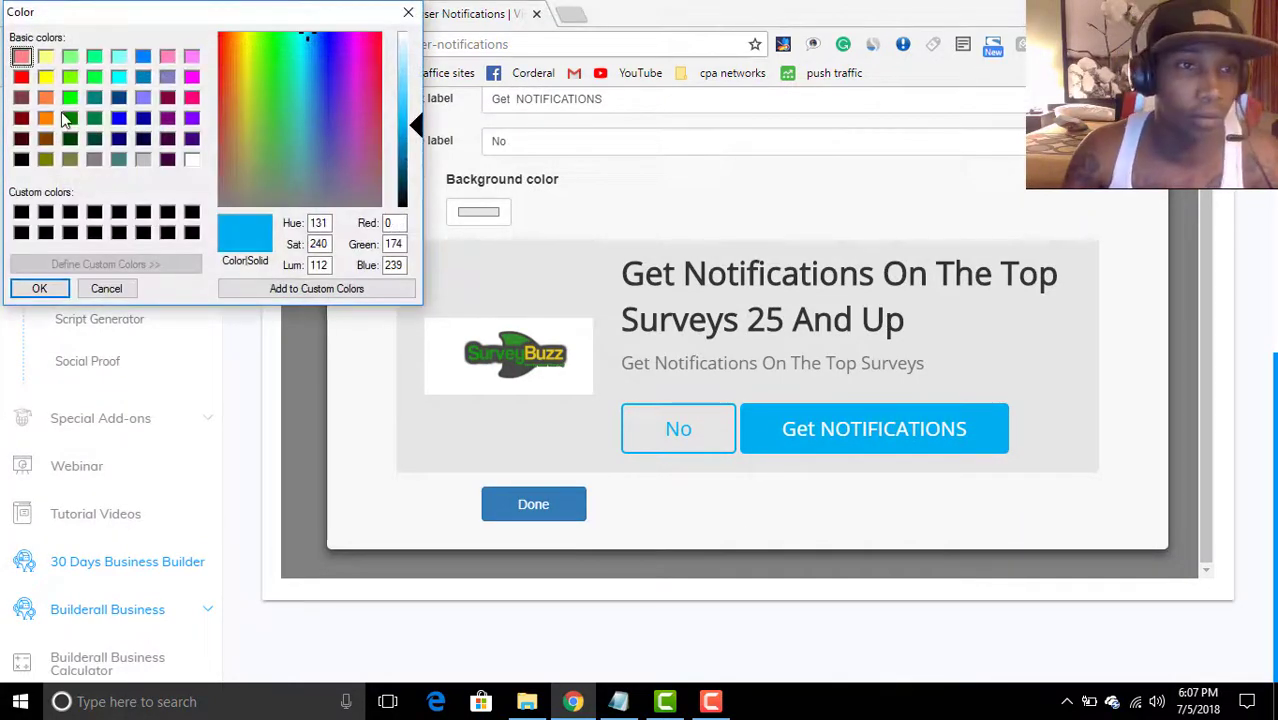
left_click(21, 77)
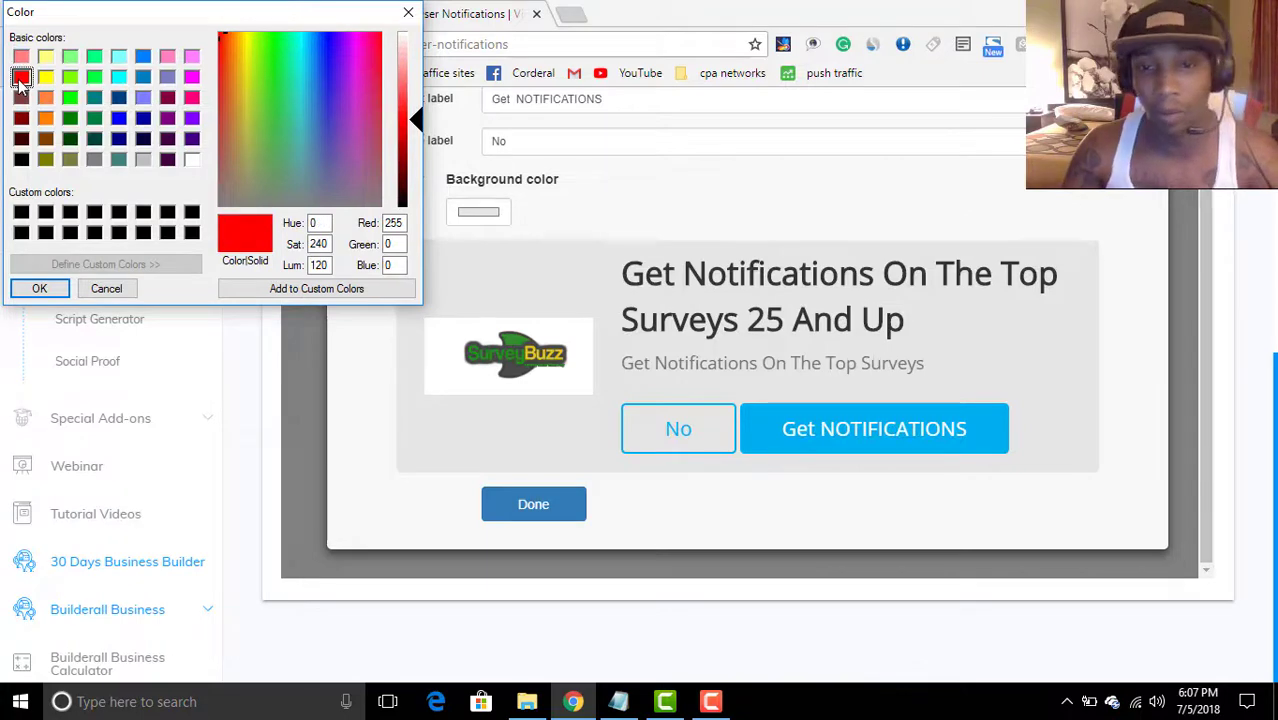
left_click(38, 288)
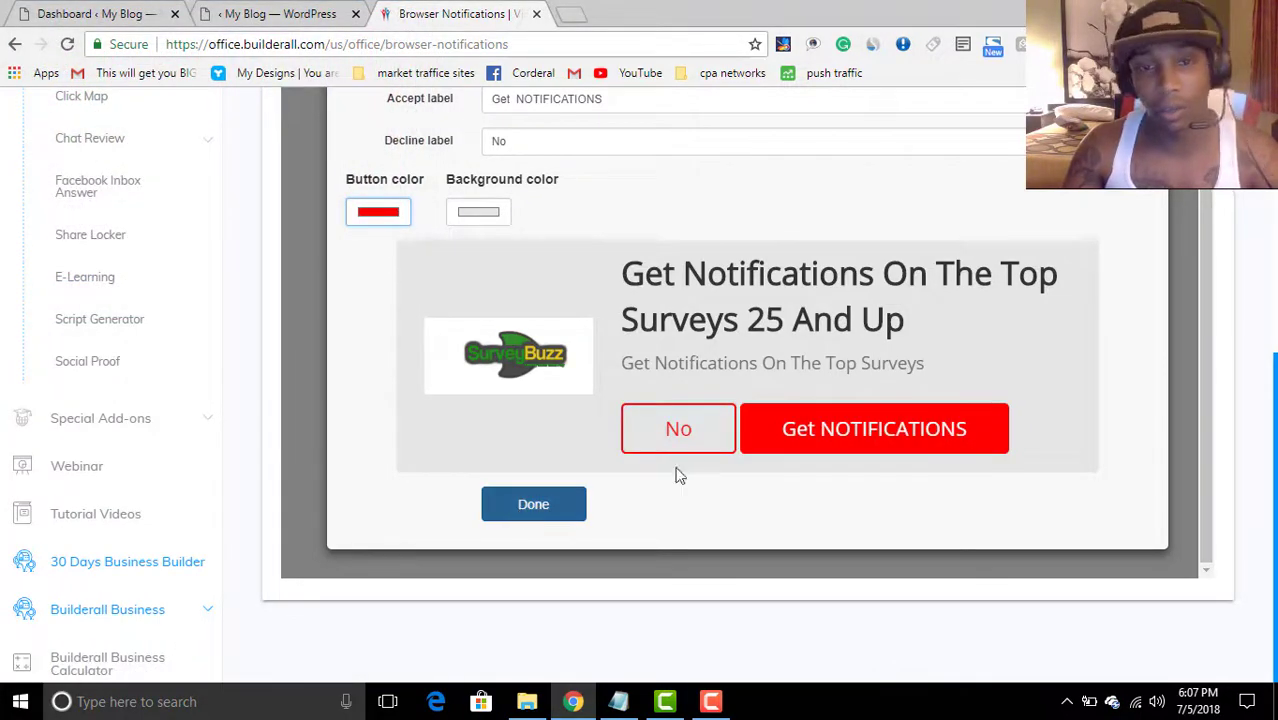
- Set the popup's button color to bright yellow from the basic colors
left_click(380, 214)
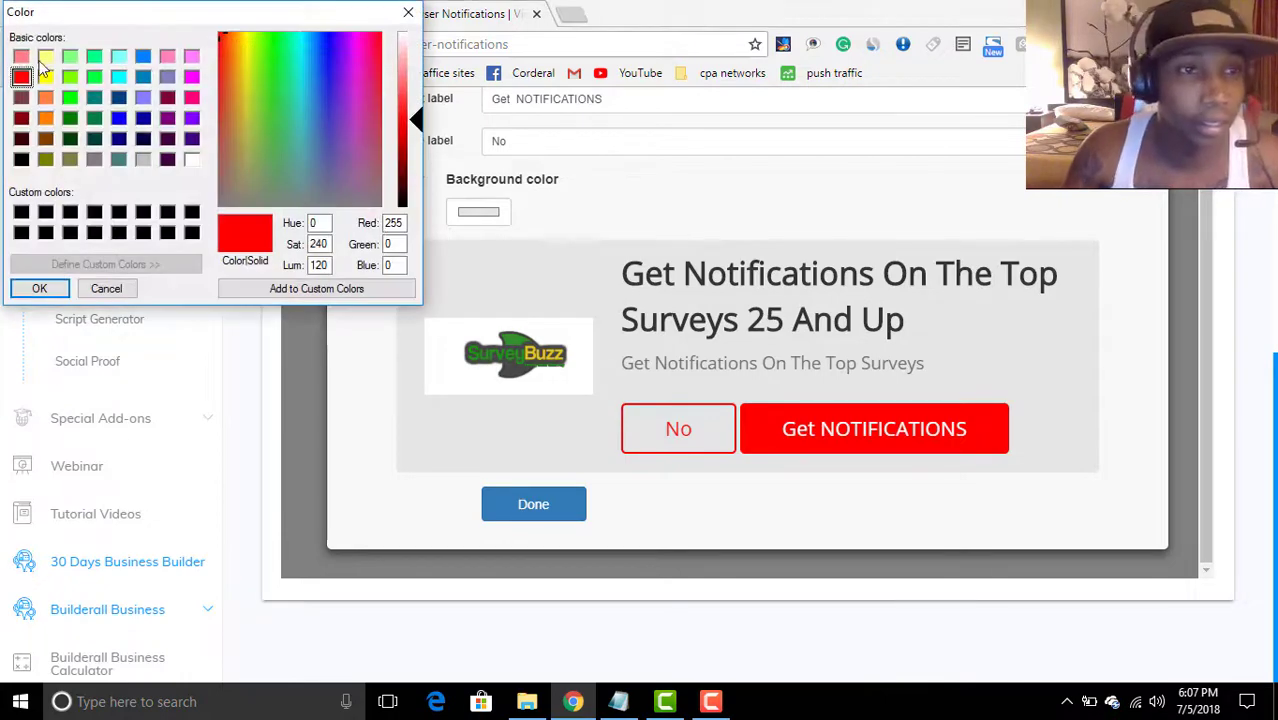
left_click(45, 77)
left_click(39, 289)
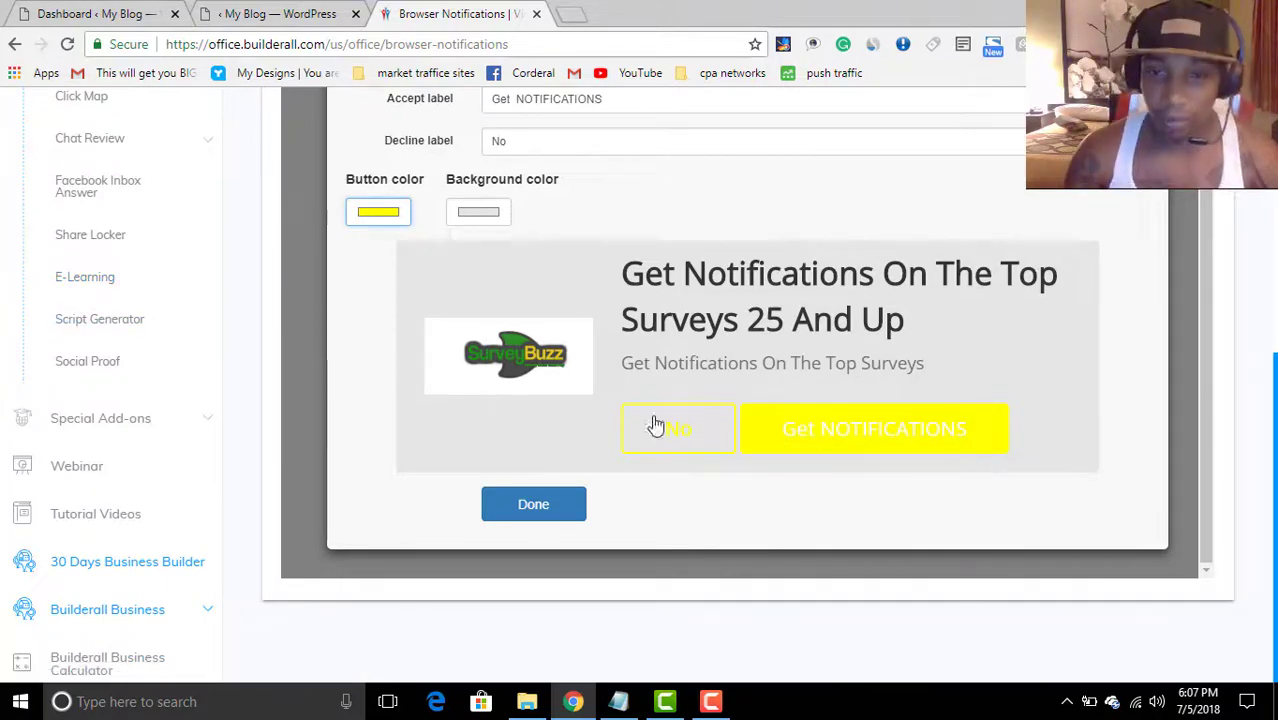
- Save the campaign and copy the surveybuzz campaign's code for showing the popup on page load
left_click(534, 506)
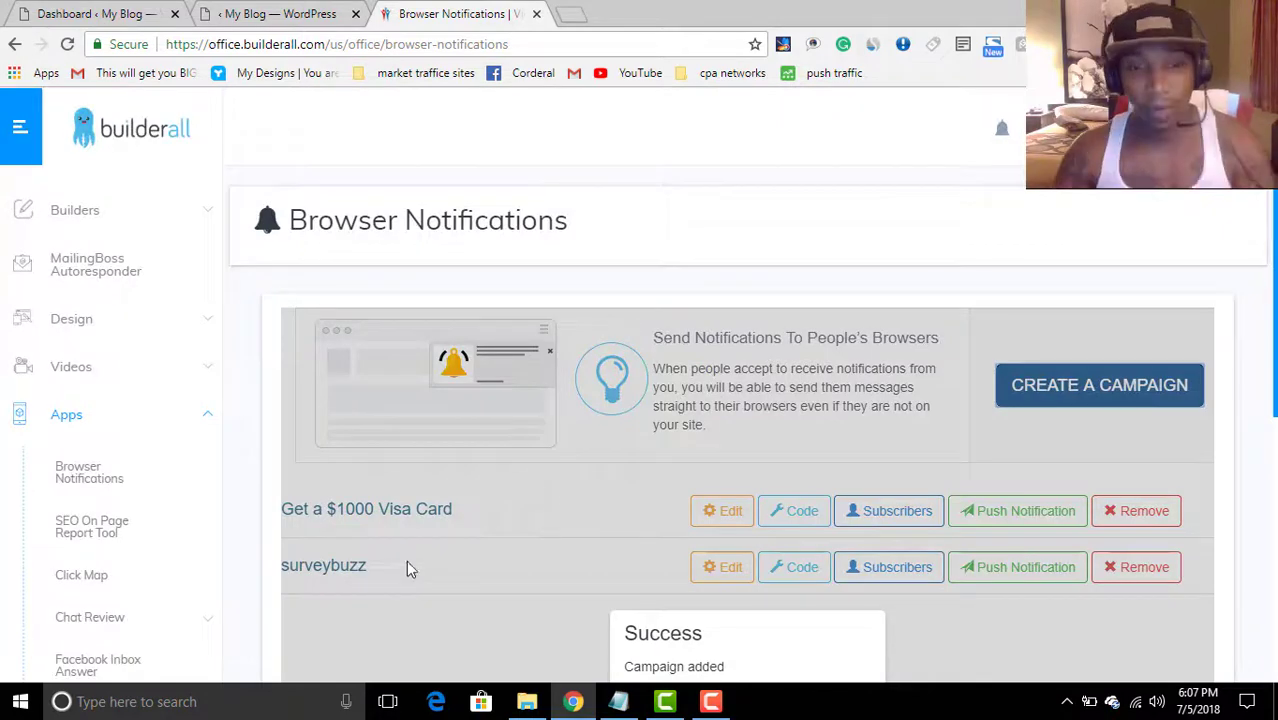
scroll(368, 547, "down", 1)
left_click(845, 616)
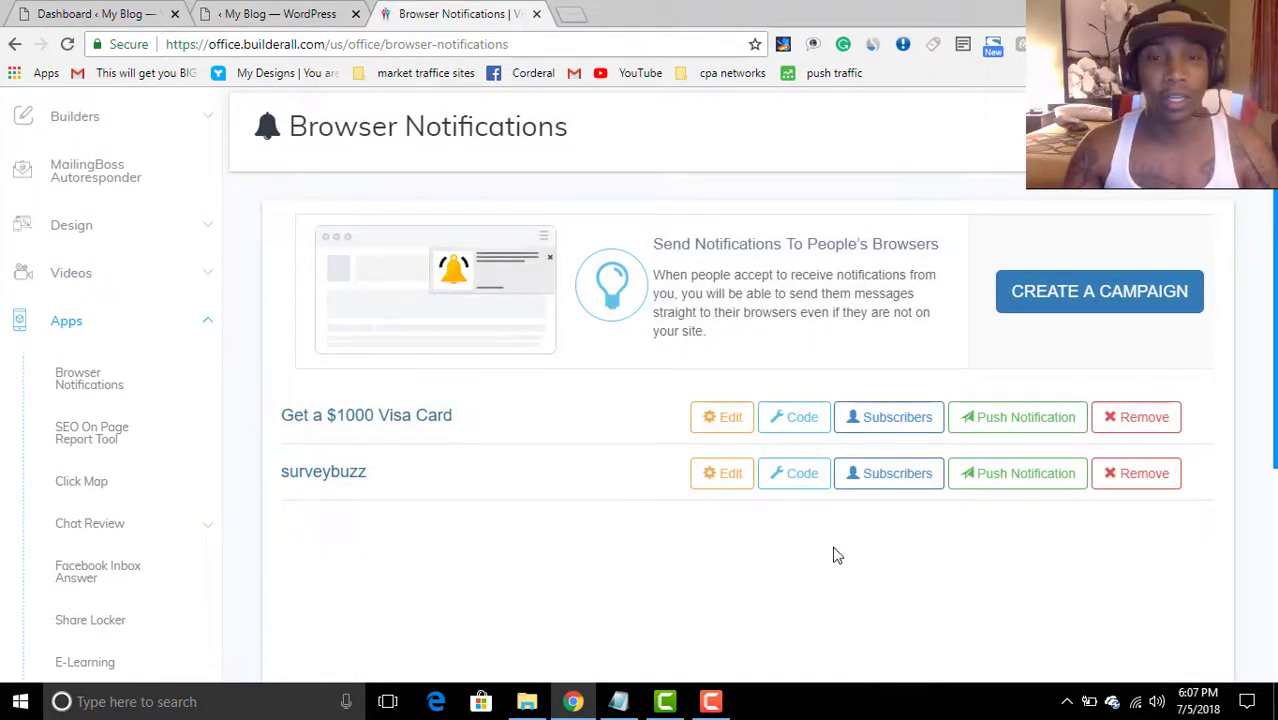
left_click(797, 476)
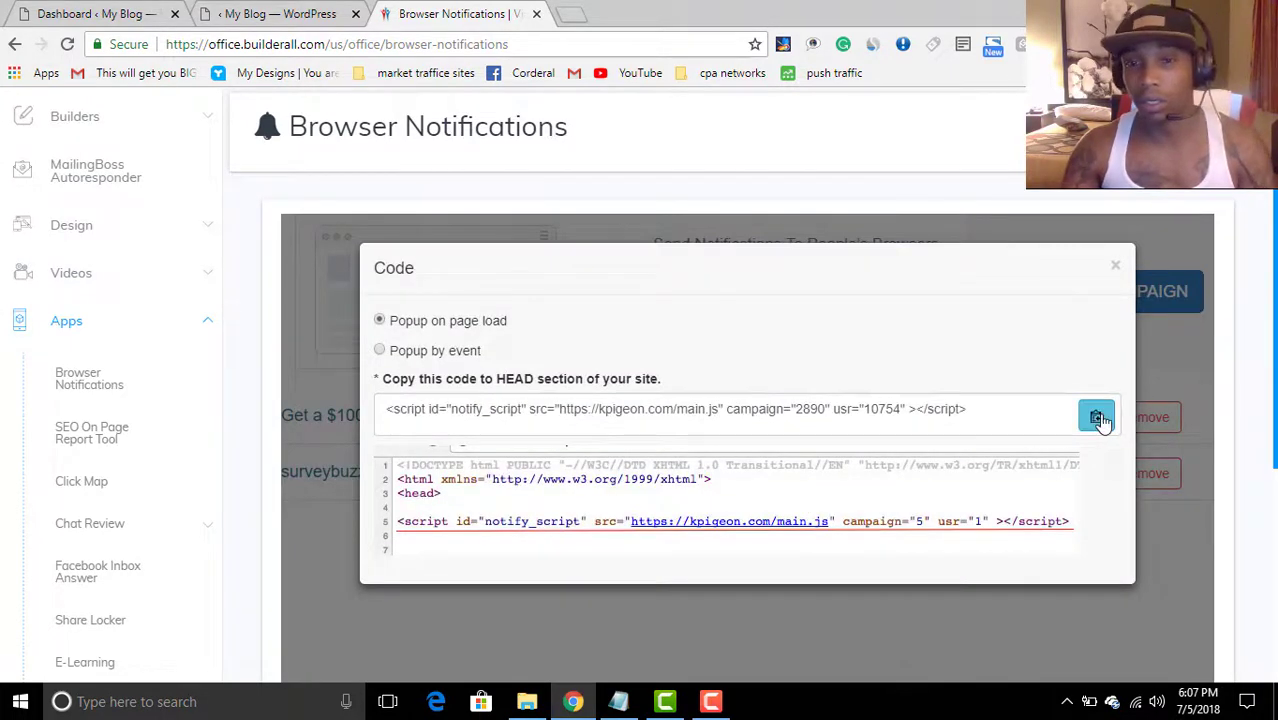
left_click(1100, 420)
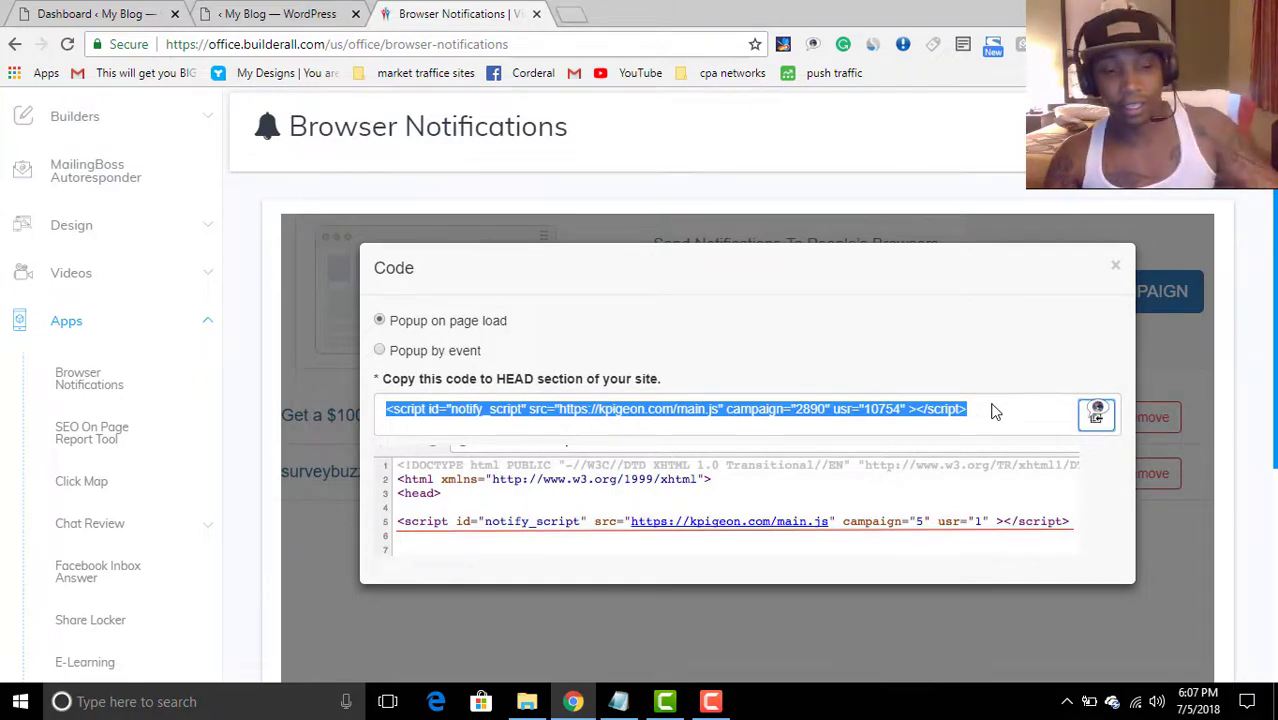
- Switch to the InstaBuilder page editor, close the permalink dialog, and add a code element between the "Join Some Of The Best" headline and the share buttons
left_click(272, 14)
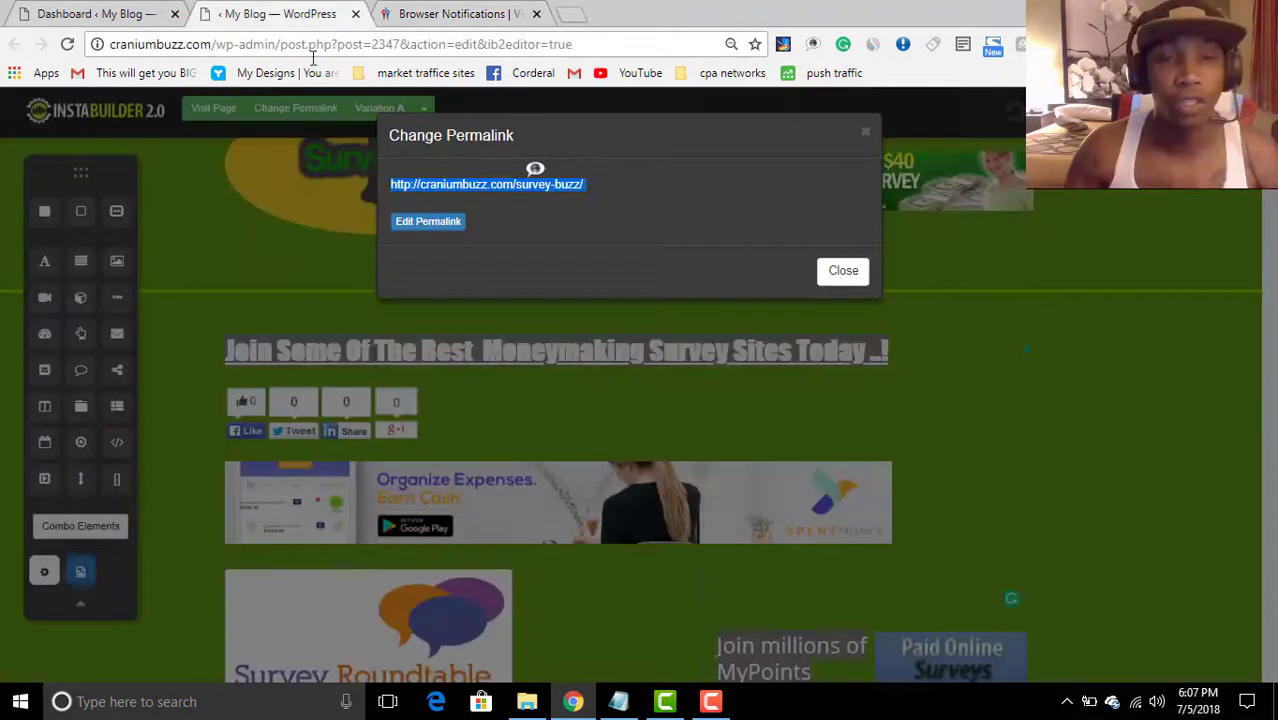
left_click(867, 135)
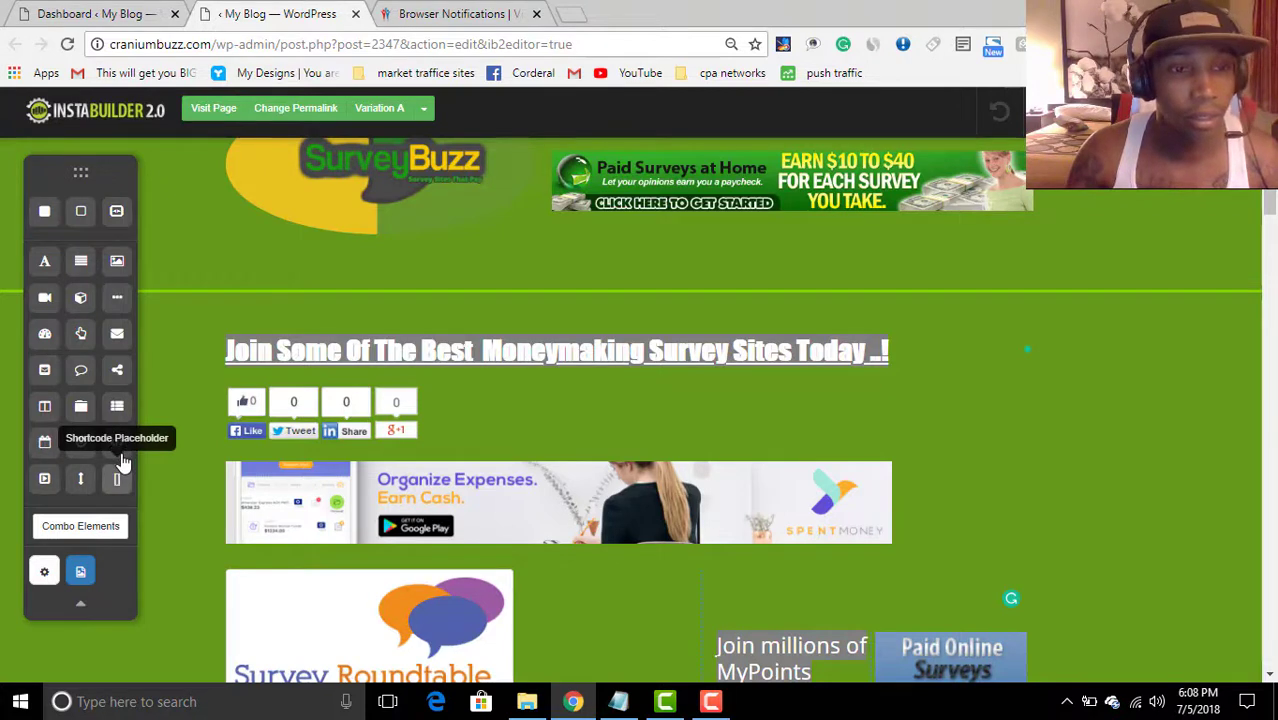
left_click_drag(120, 440, 212, 305)
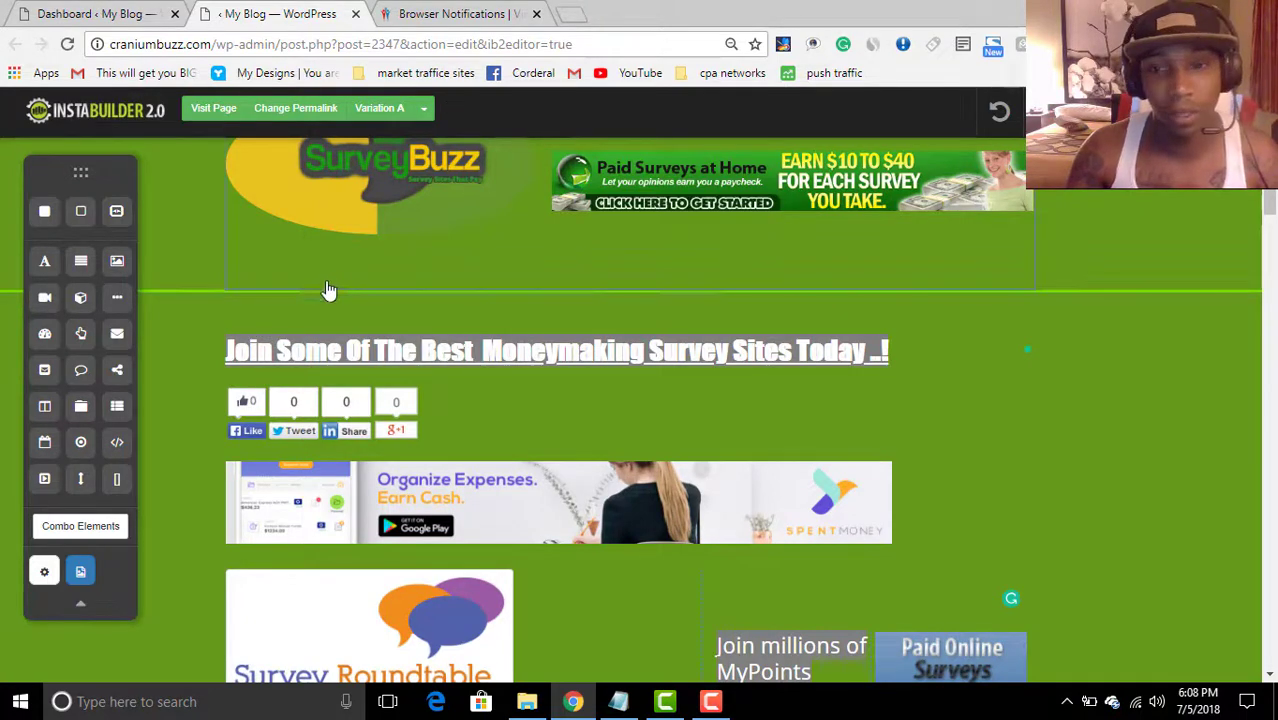
left_click_drag(117, 452, 226, 321)
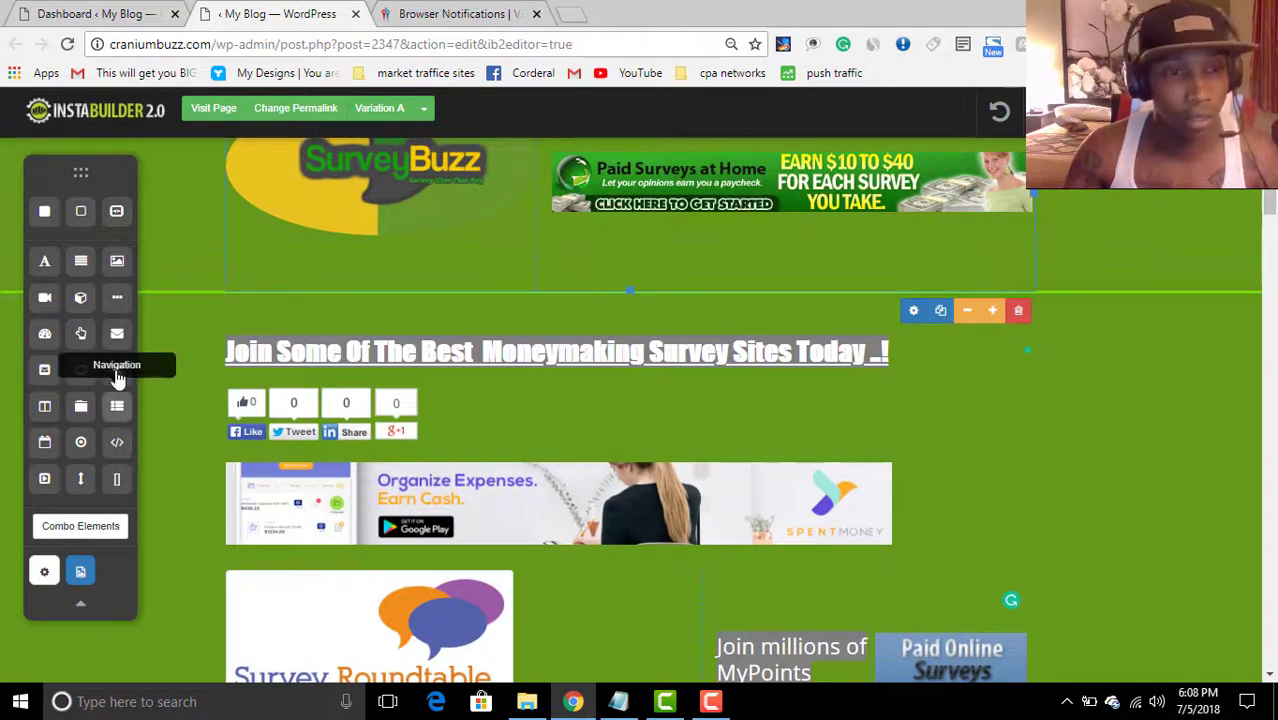
left_click_drag(118, 441, 470, 399)
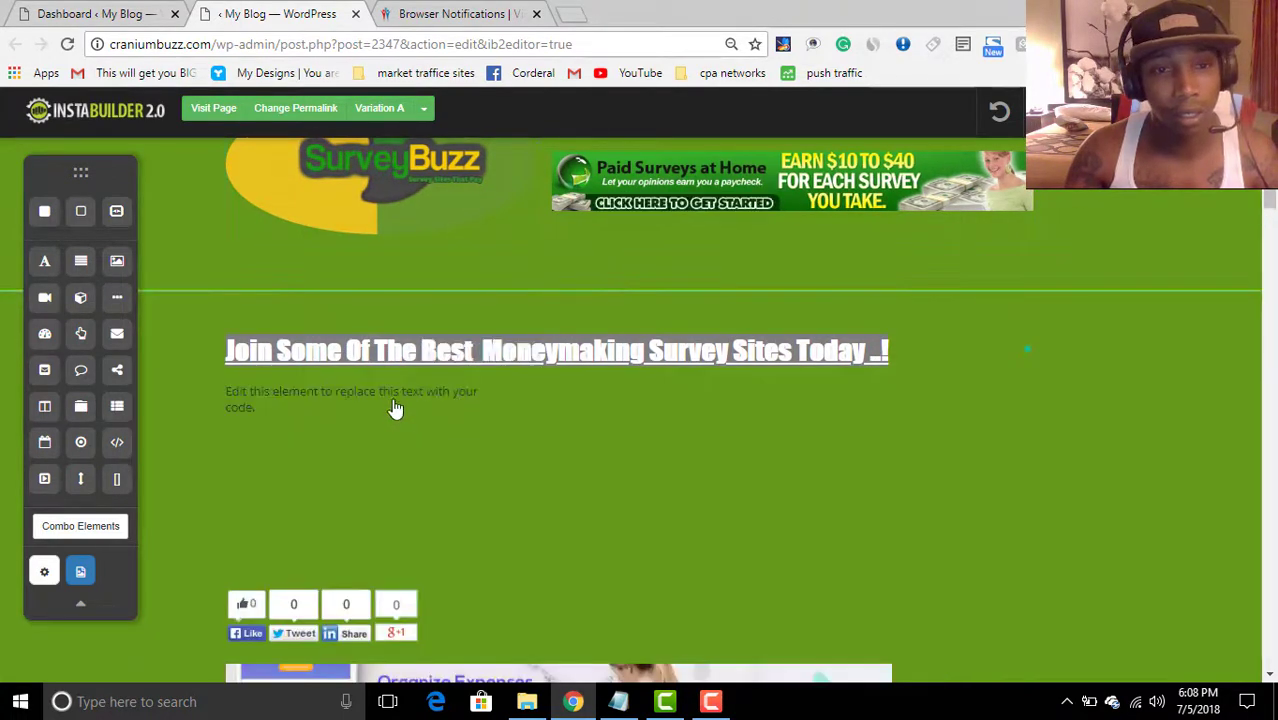
- Replace the new code element's placeholder content with the copied notification script and hide its settings
mouse_move(348, 394)
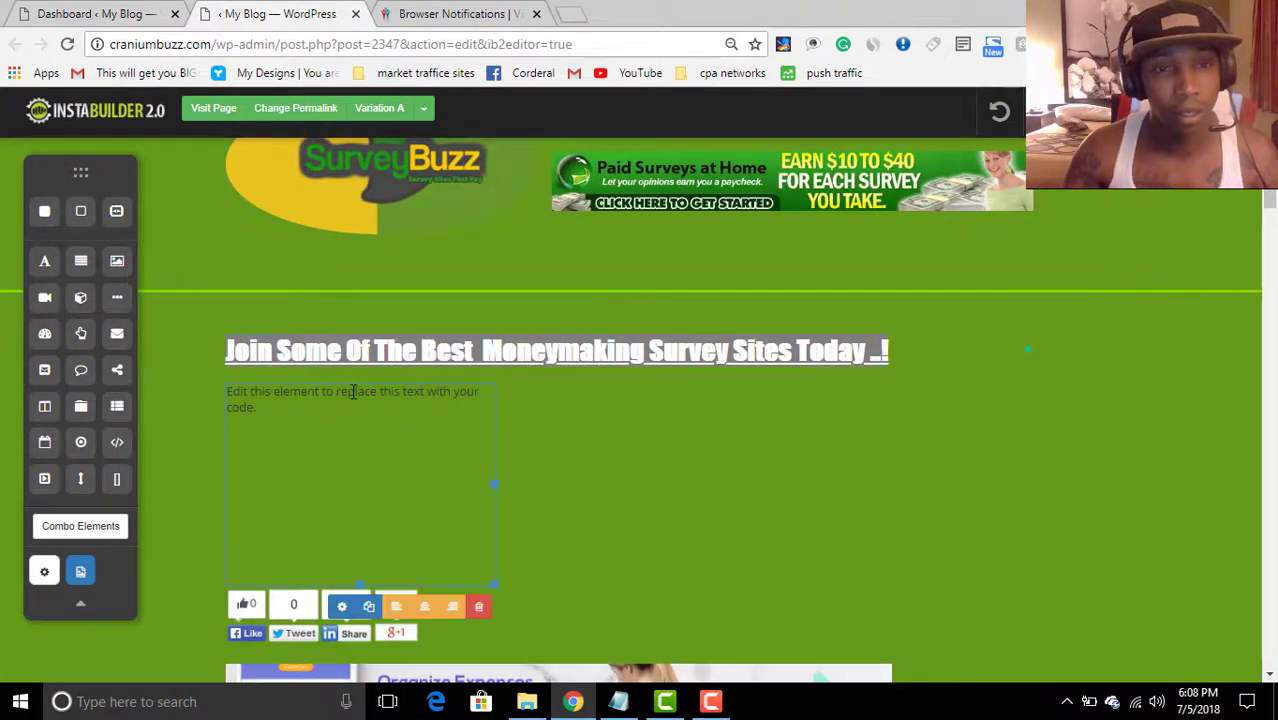
left_click(341, 606)
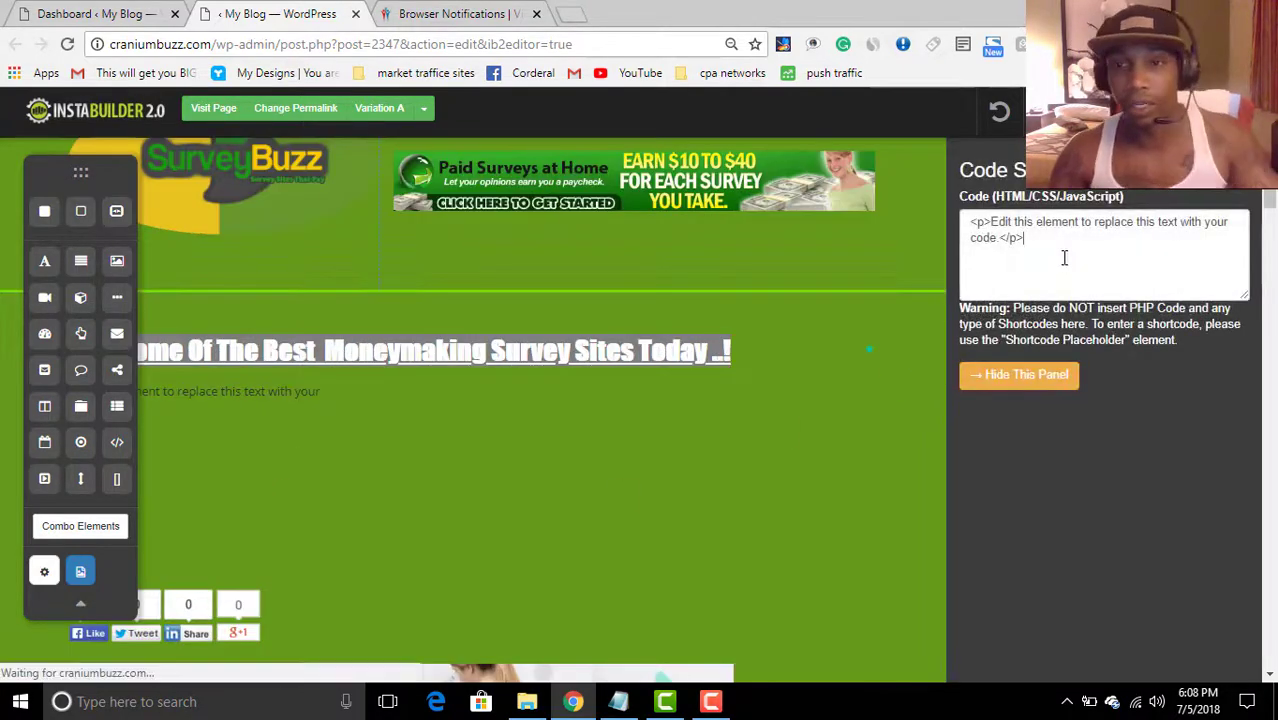
left_click(1061, 257)
key("ctrl+a")
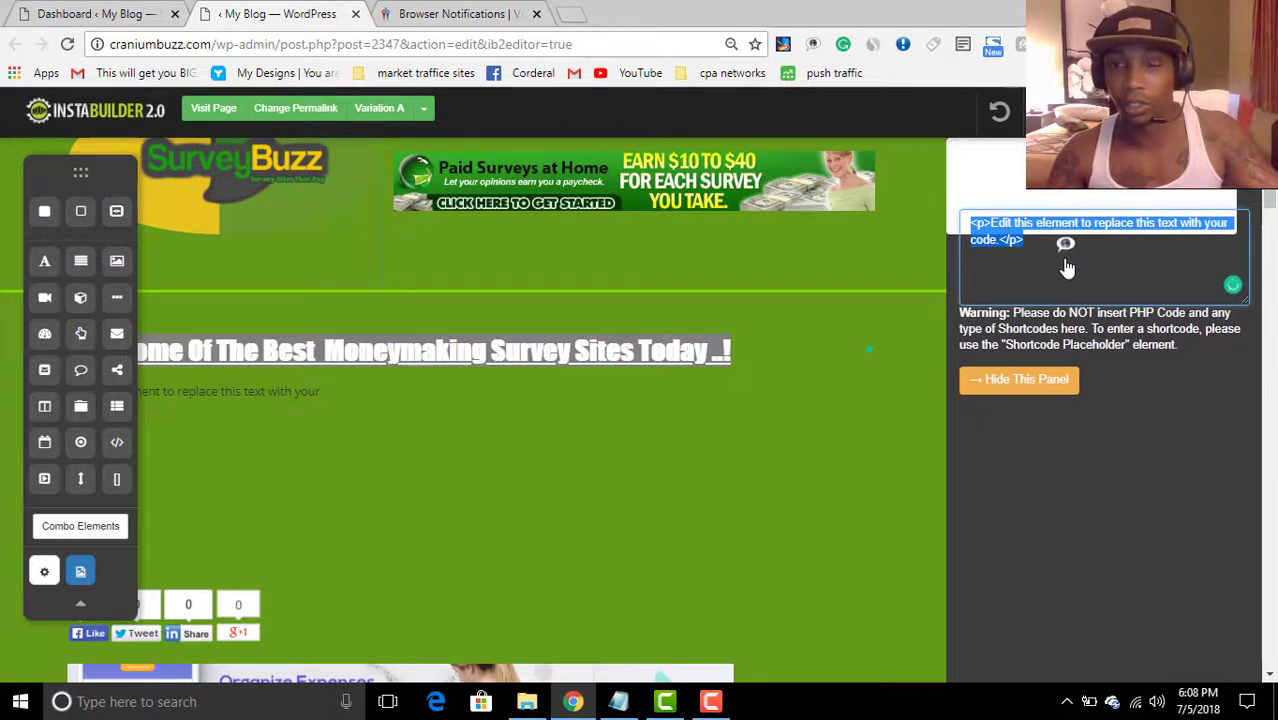
left_click(1065, 244)
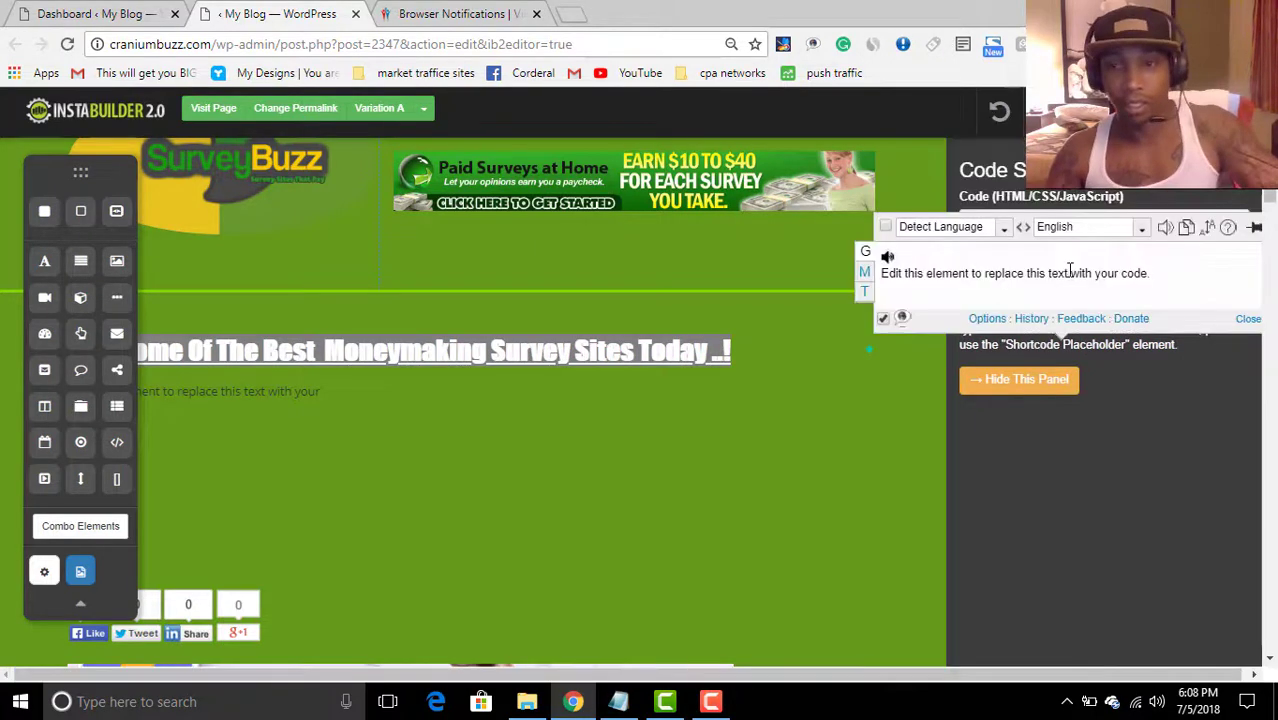
left_click(1249, 320)
key("ctrl+a")
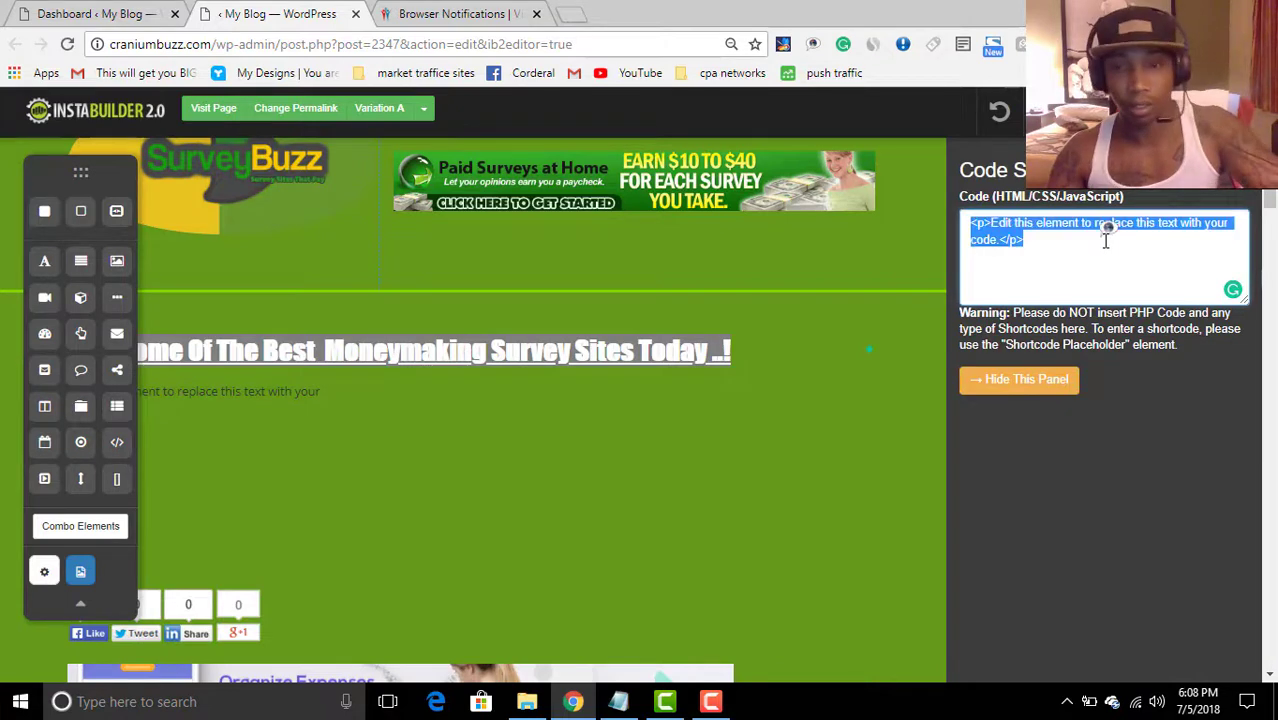
key("ctrl+v")
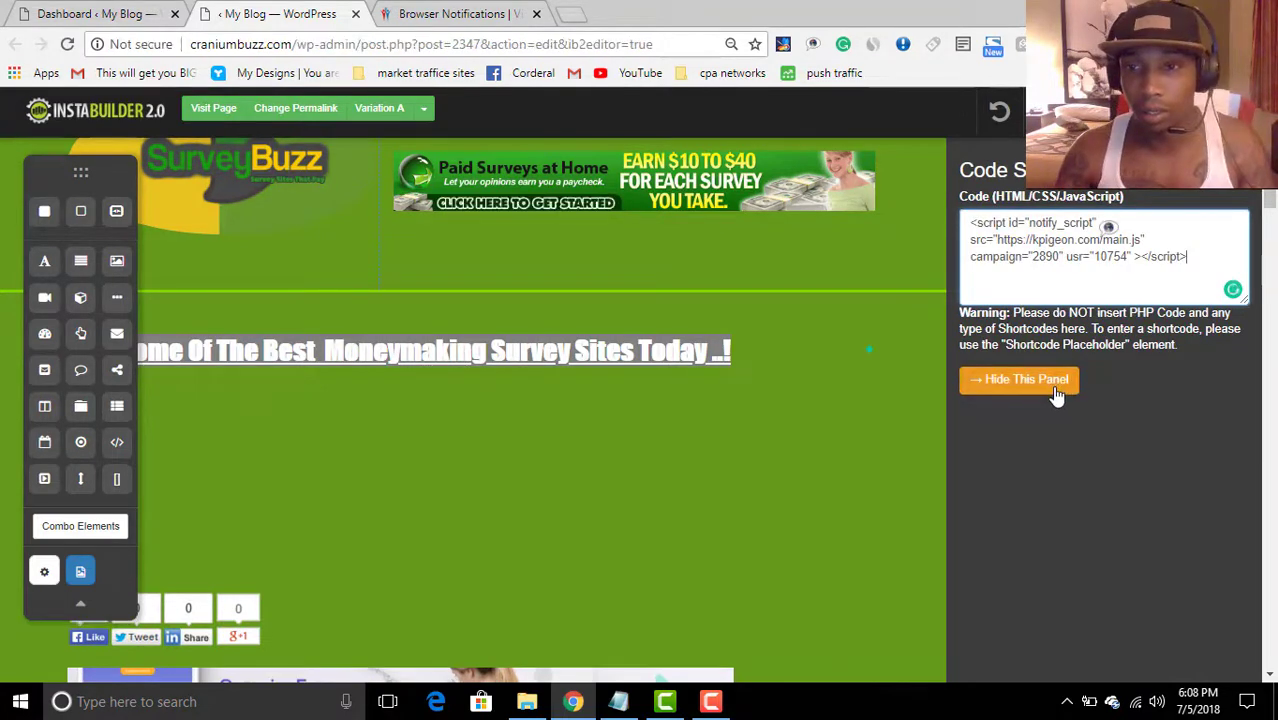
left_click(1030, 382)
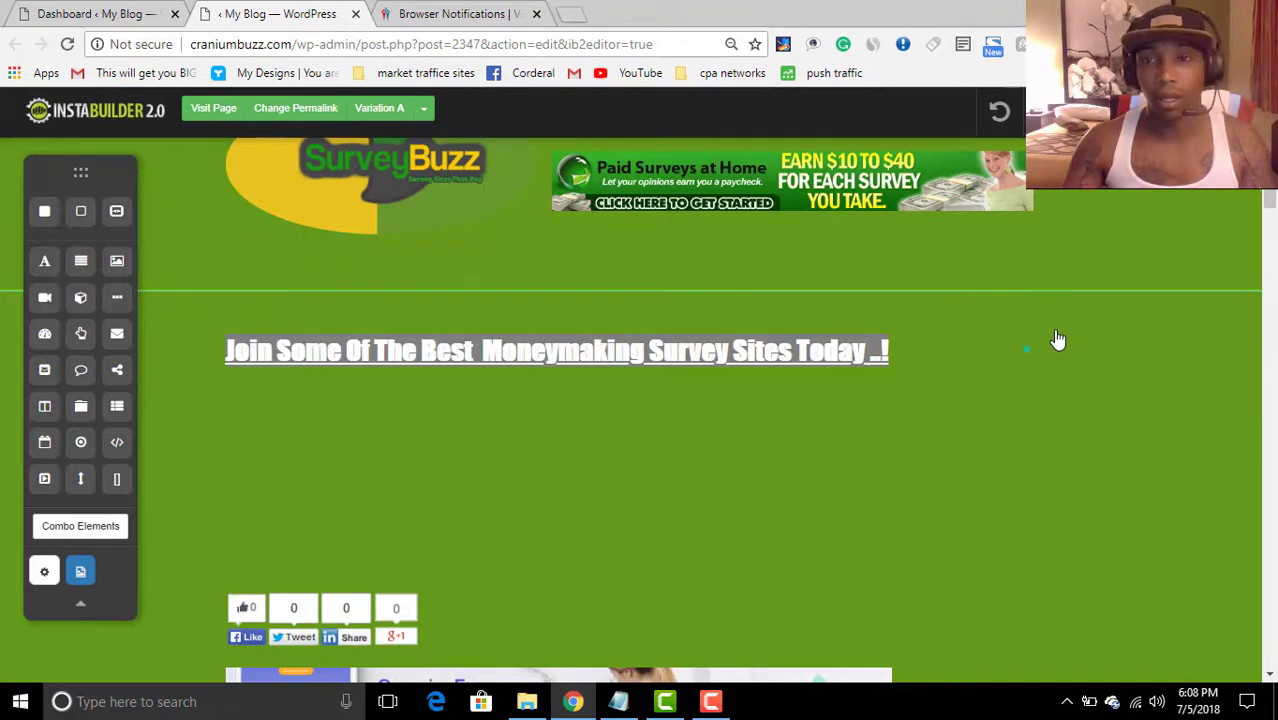
scroll(1050, 345, "down", 3)
scroll(1050, 343, "up", 3)
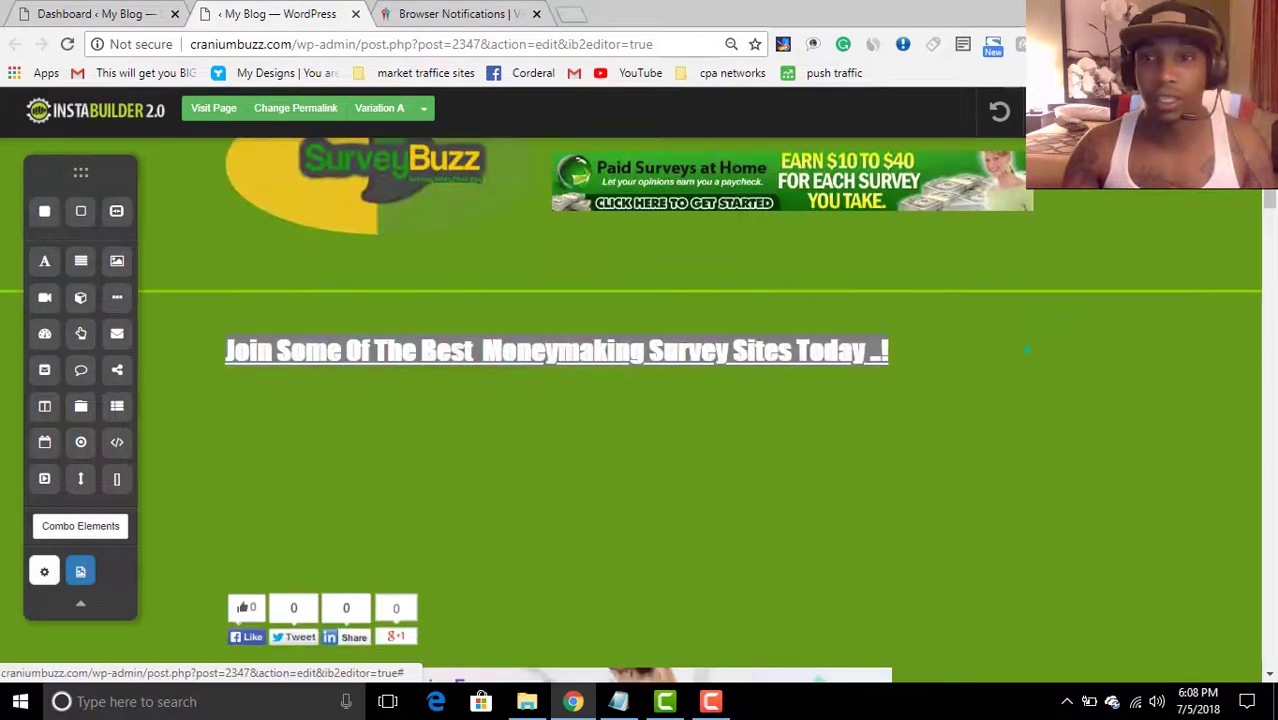
key("ctrl+s")
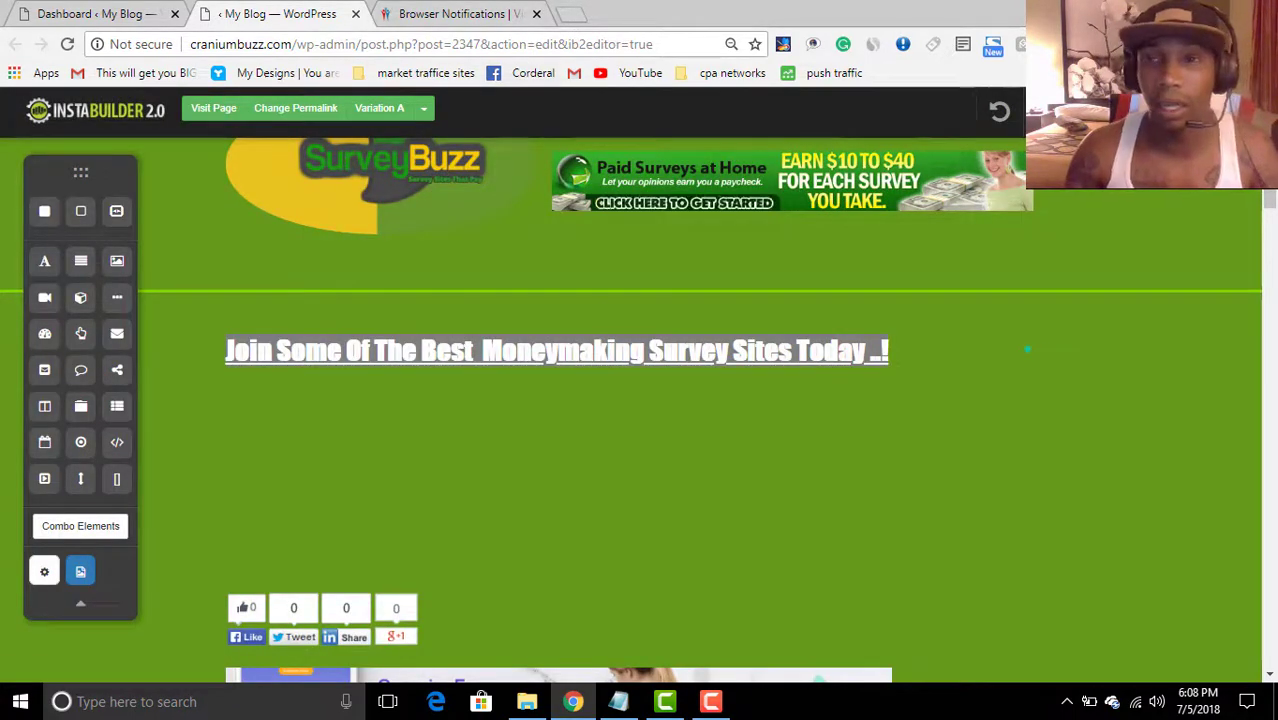
left_click(275, 108)
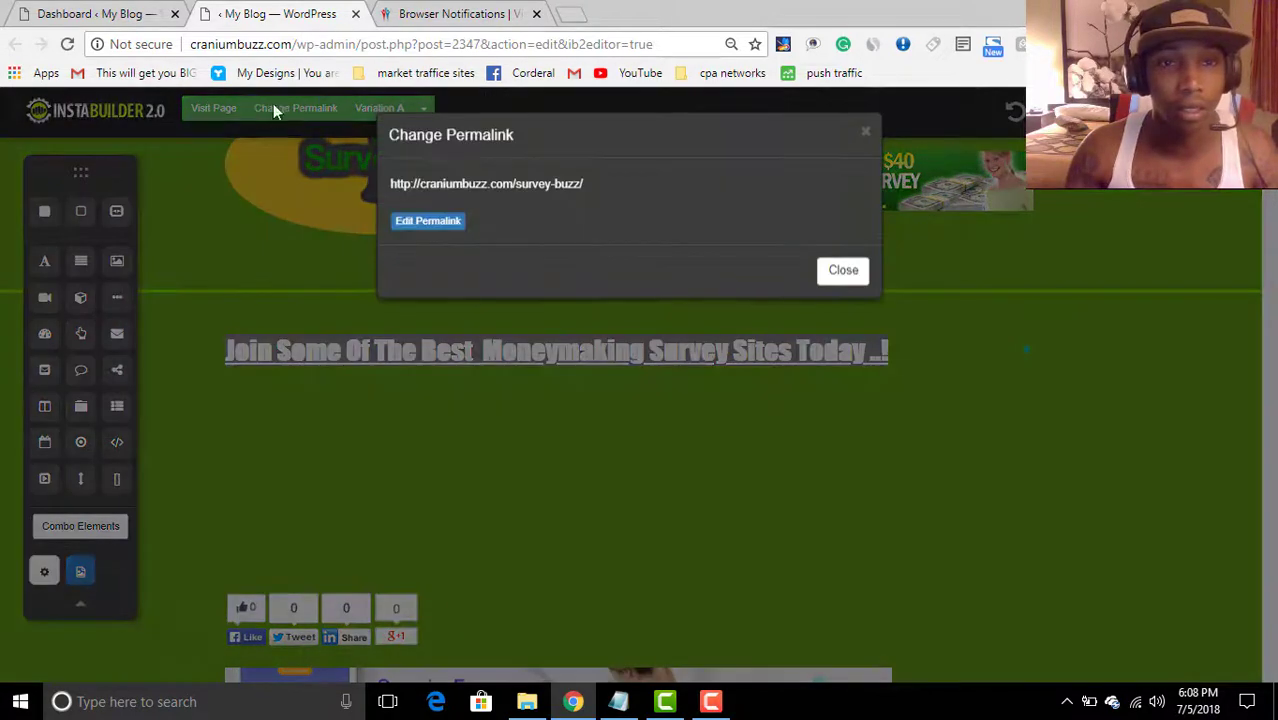
triple_click(477, 183)
key("ctrl+c")
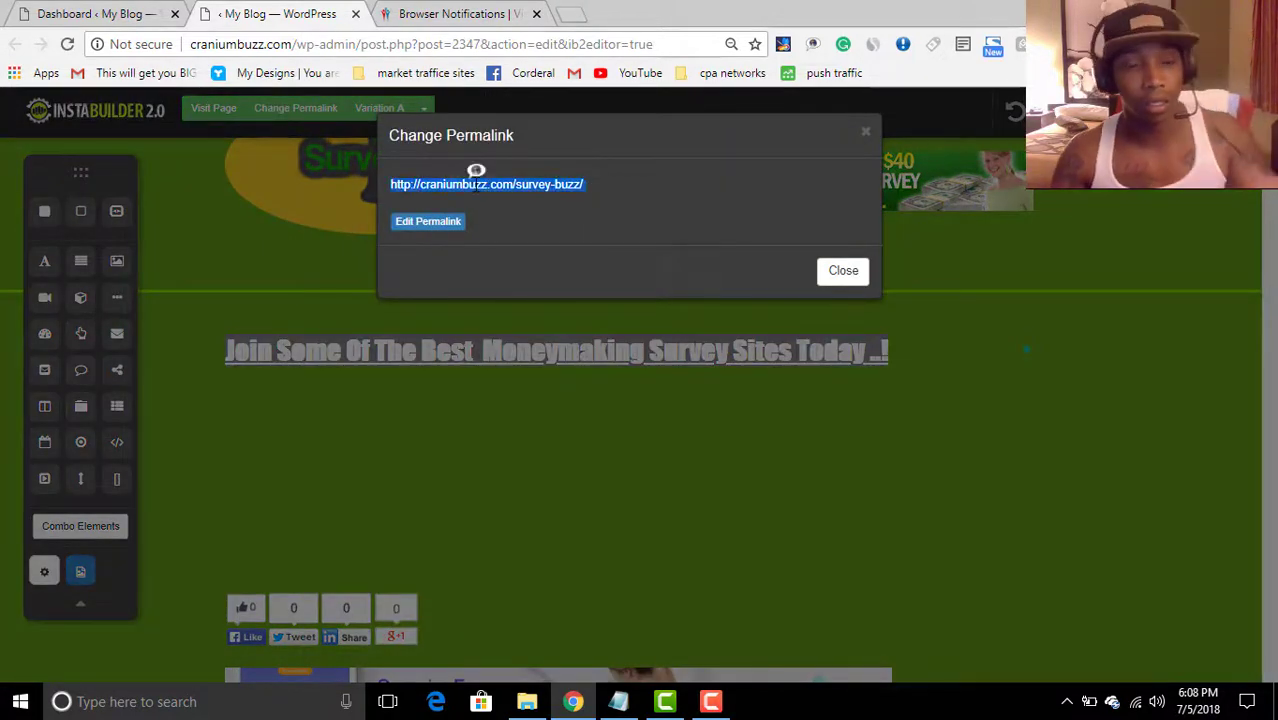
left_click(843, 273)
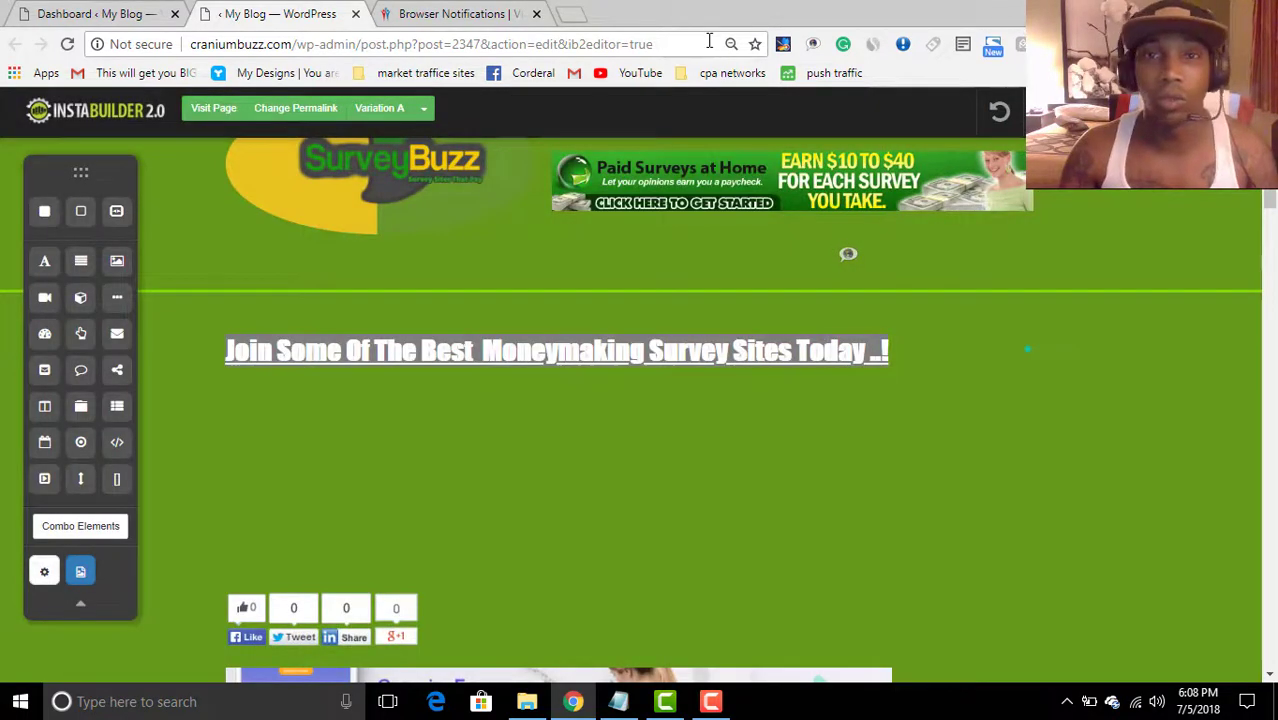
- Load the copied permalink in a new incognito window and choose "Get NOTIFICATIONS" in the page's popup
left_click(571, 14)
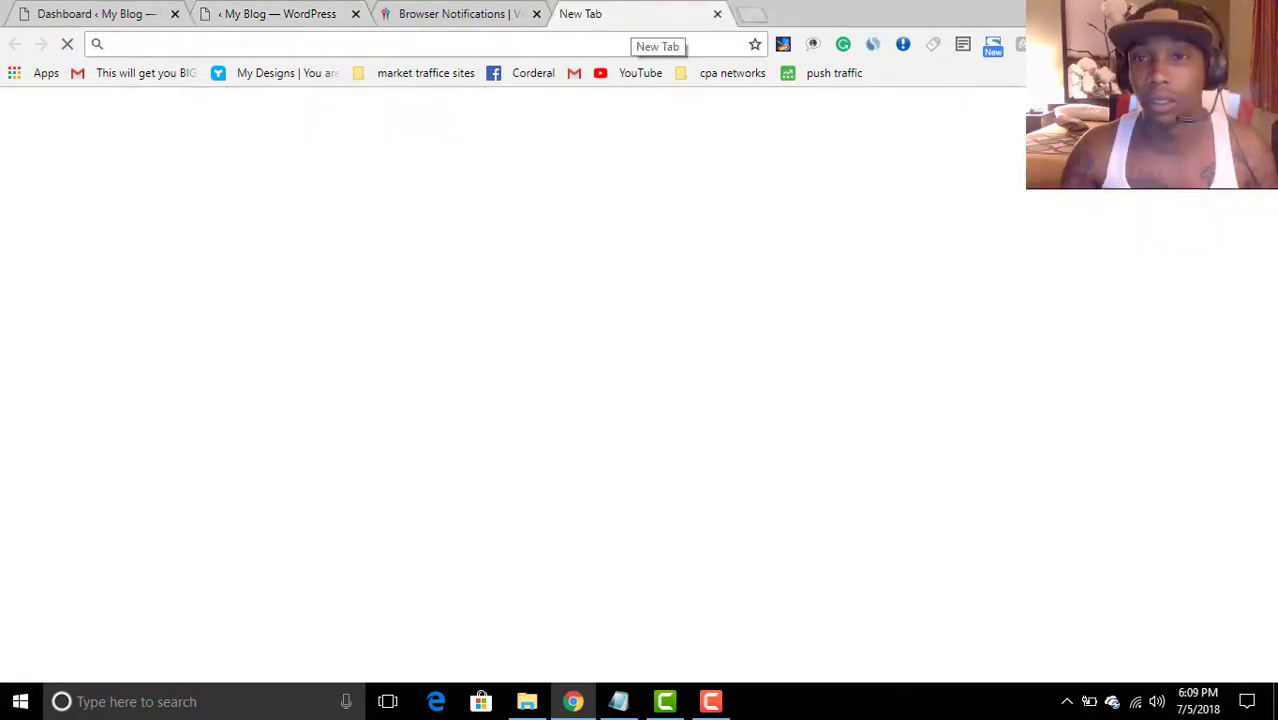
left_click(1262, 44)
left_click(1112, 114)
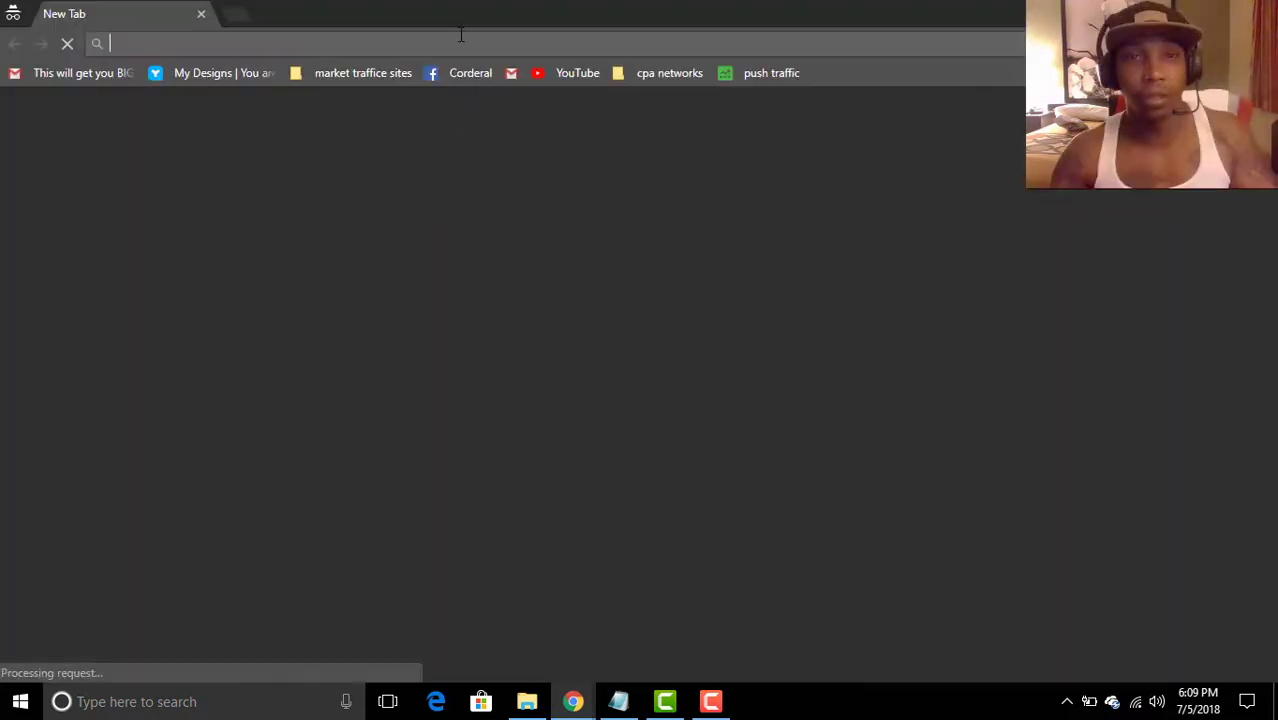
key("ctrl+v")
key("Return")
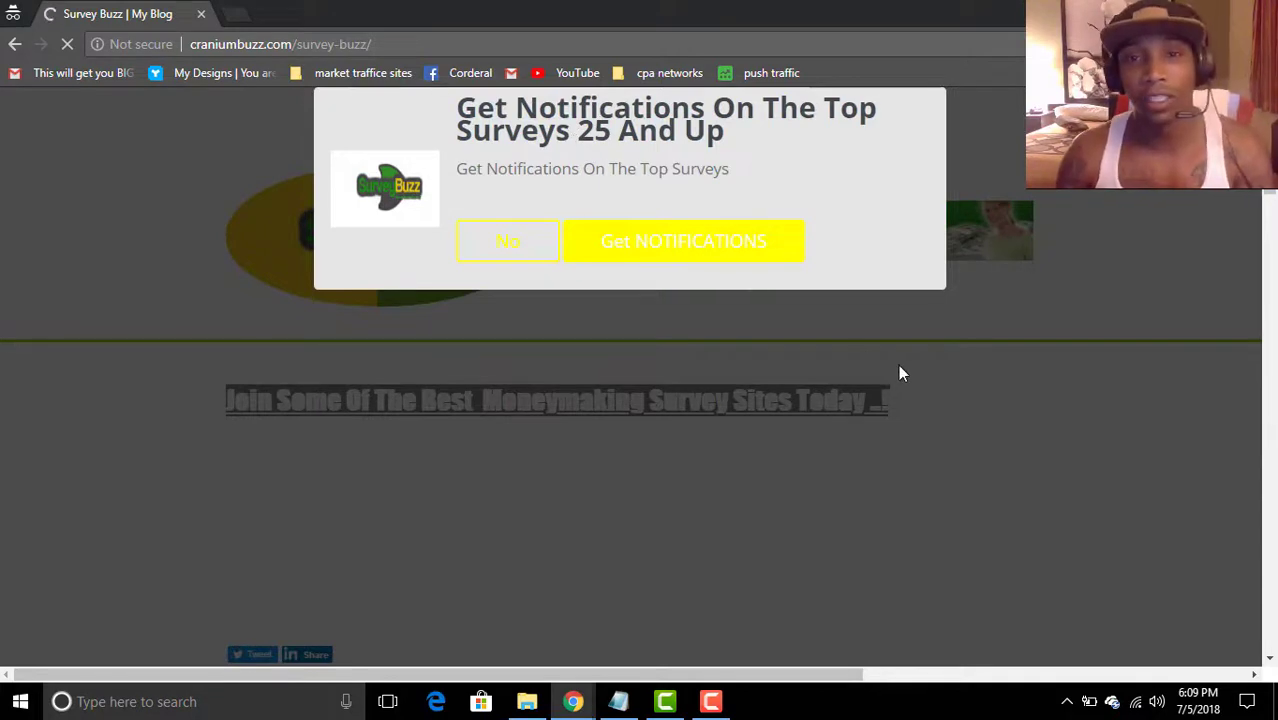
left_click(641, 243)
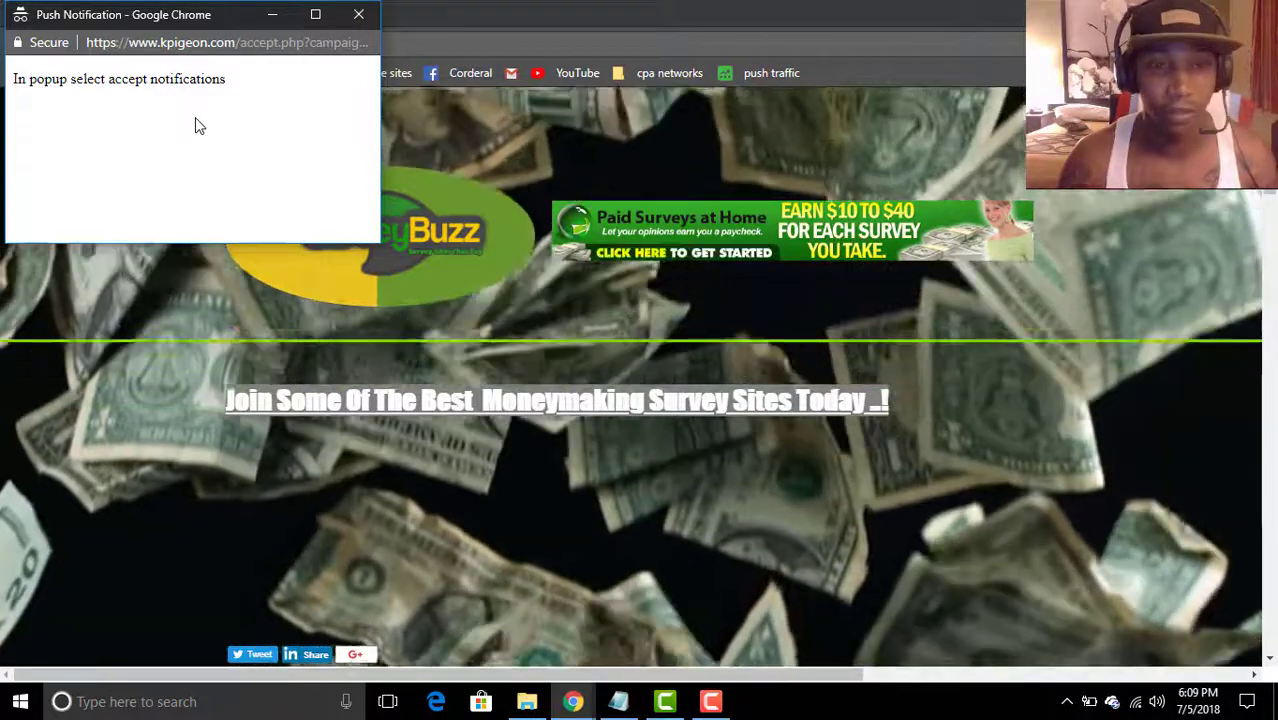
triple_click(197, 117)
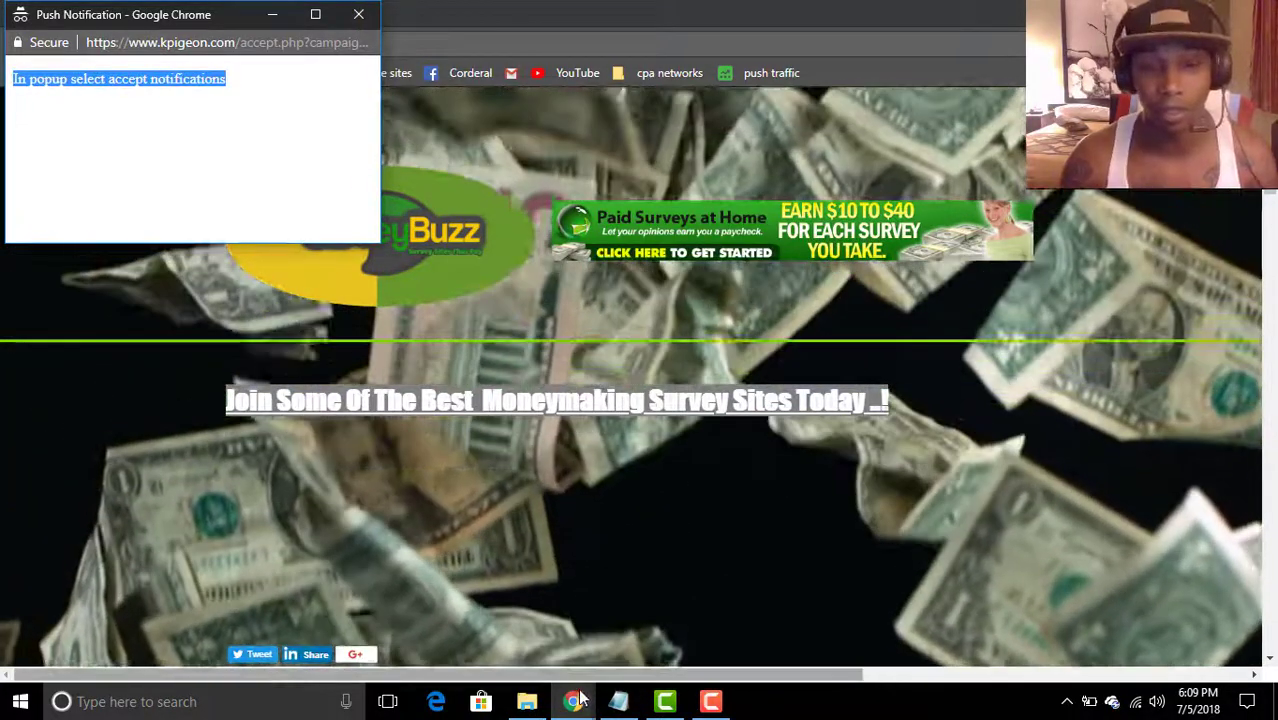
- Switch back to Builderall's Browser Notifications page, close the code dialog, and open the push notification form for the surveybuzz campaign
left_click(572, 701)
left_click(395, 625)
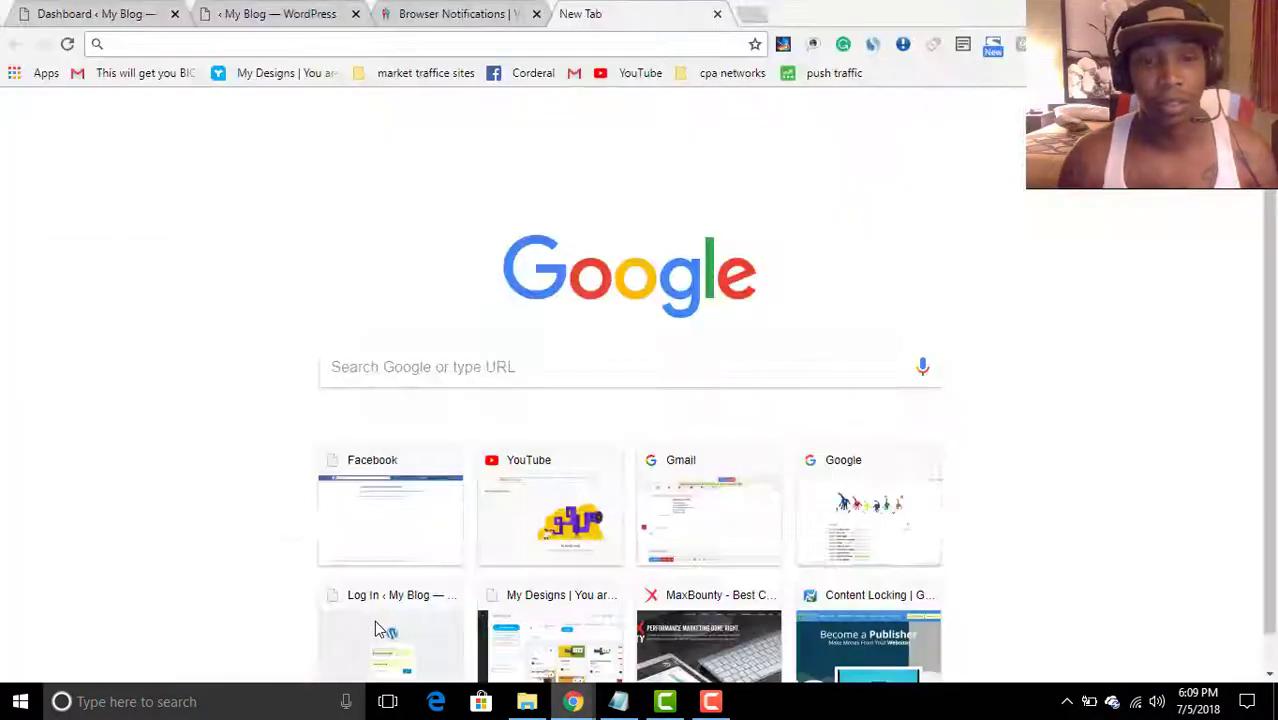
left_click(450, 15)
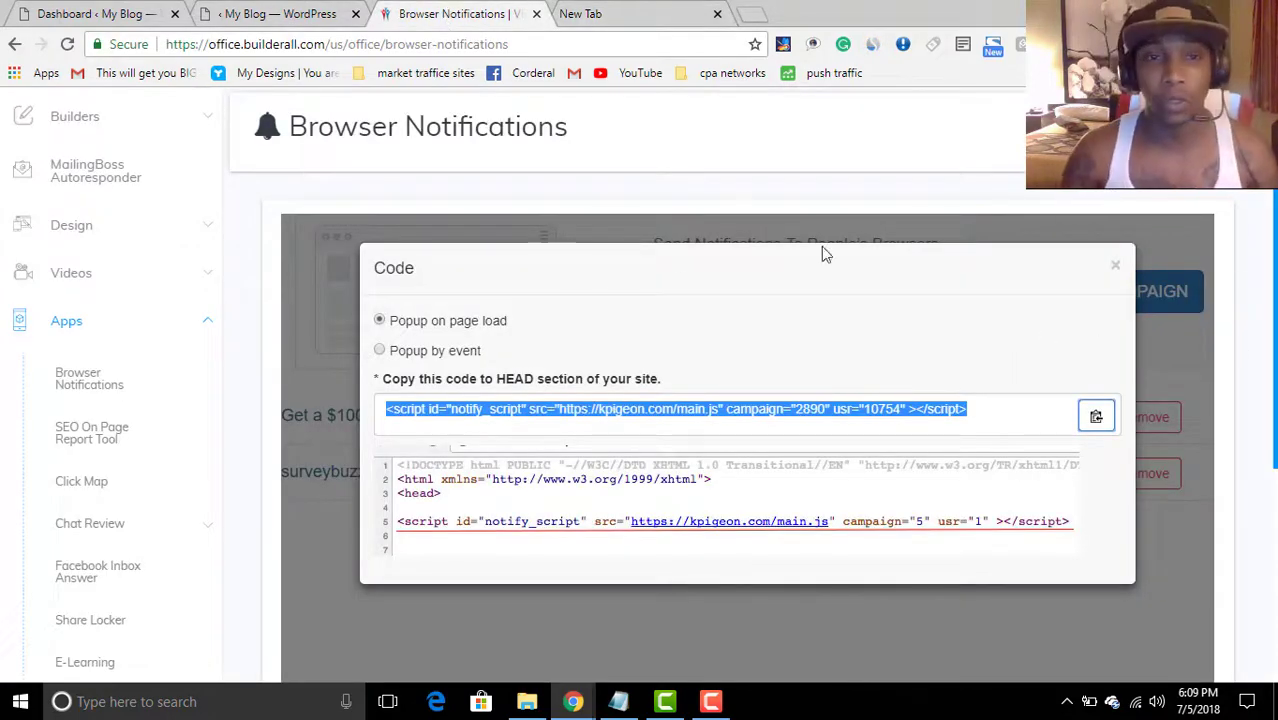
left_click(1115, 265)
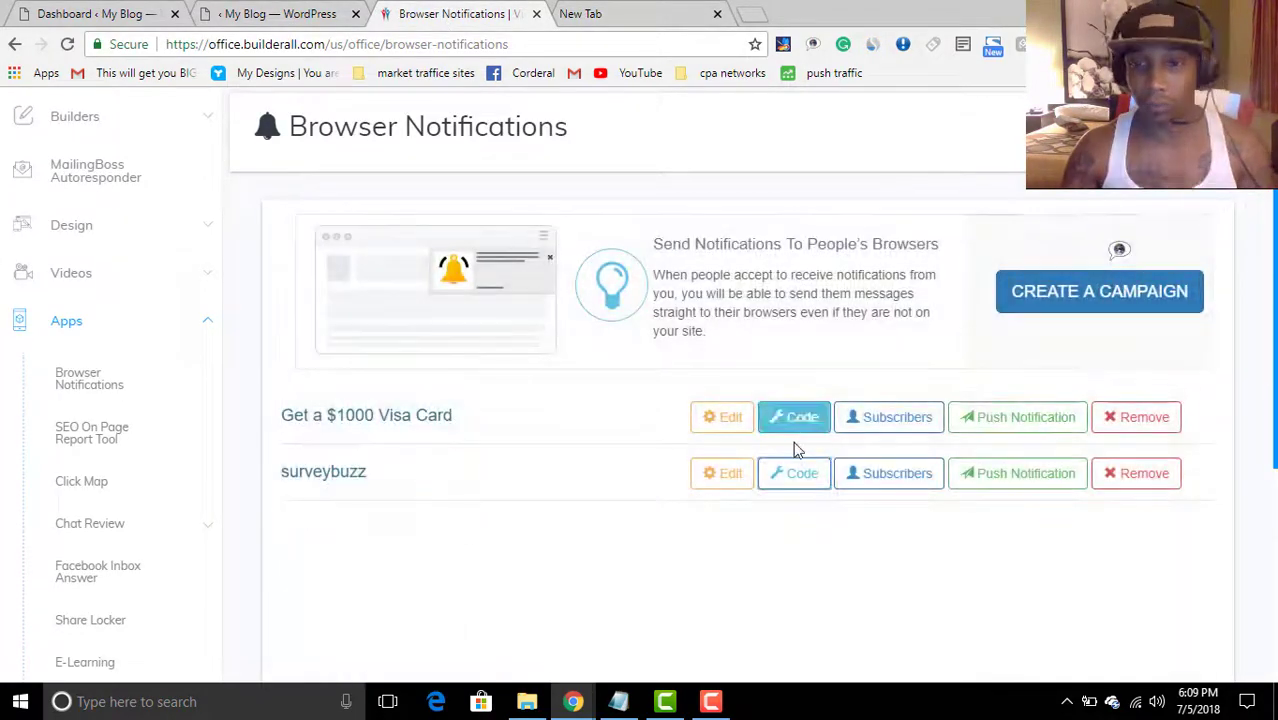
left_click(1024, 478)
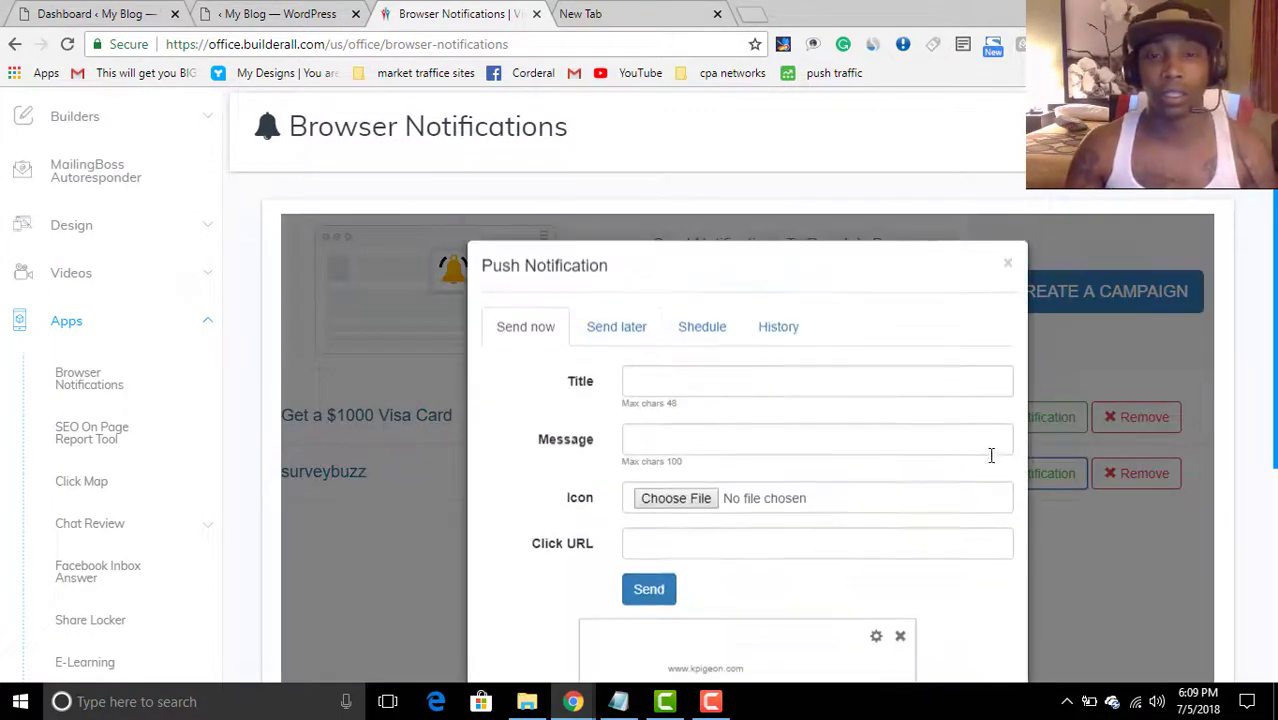
- Send the surveybuzz subscribers a push notification titled "Sweet Deals" with message "Get a $1000 Visa Card", icon download (21).jpg and the offer's tracking link
mouse_move(572, 703)
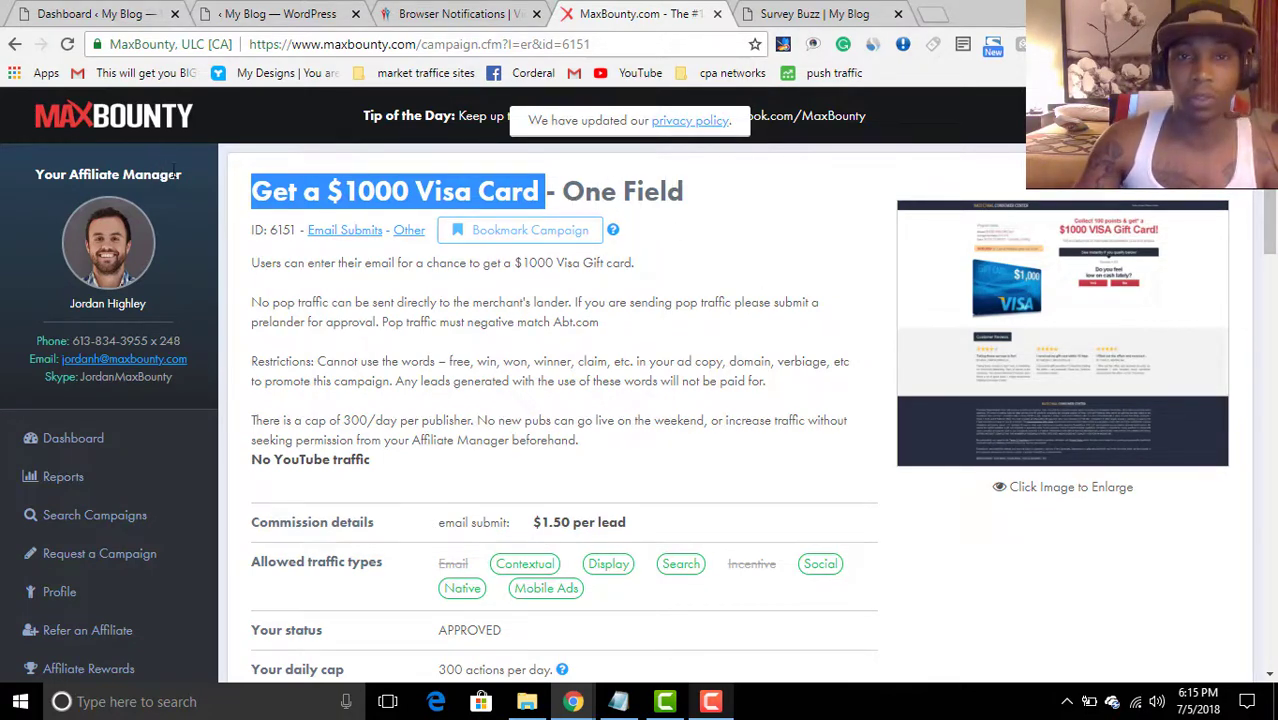
left_click(495, 13)
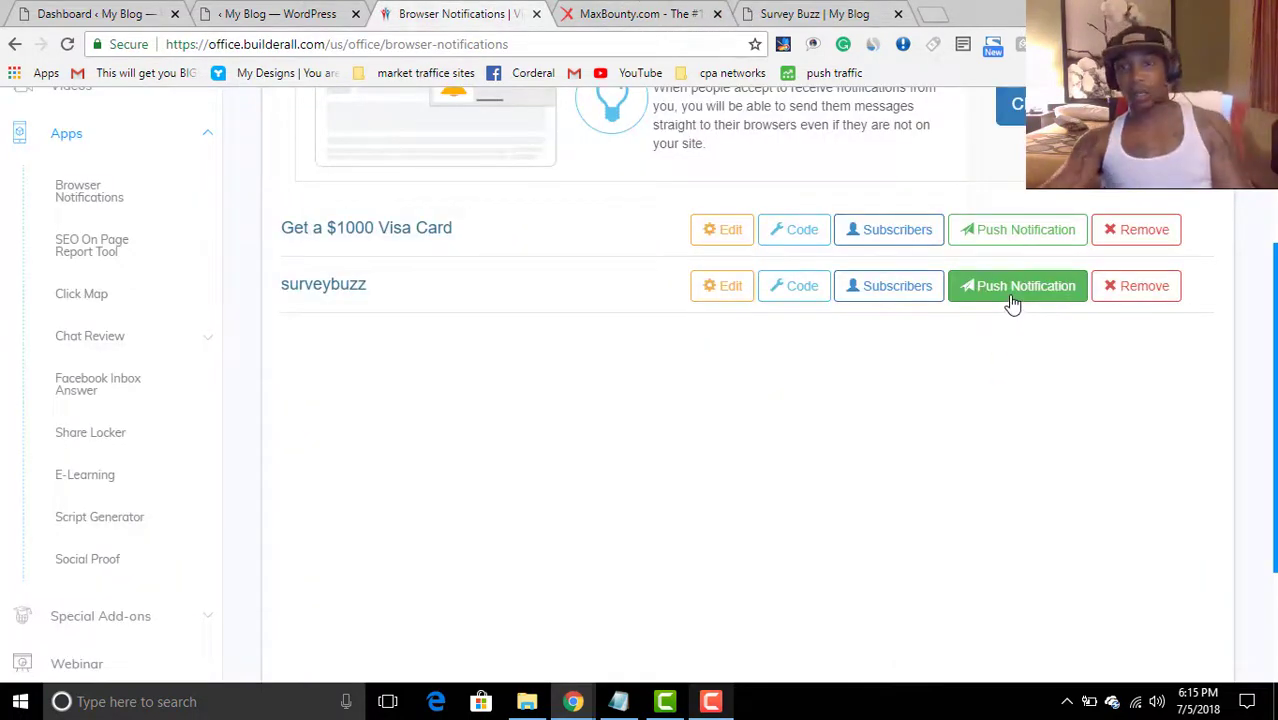
left_click(1010, 296)
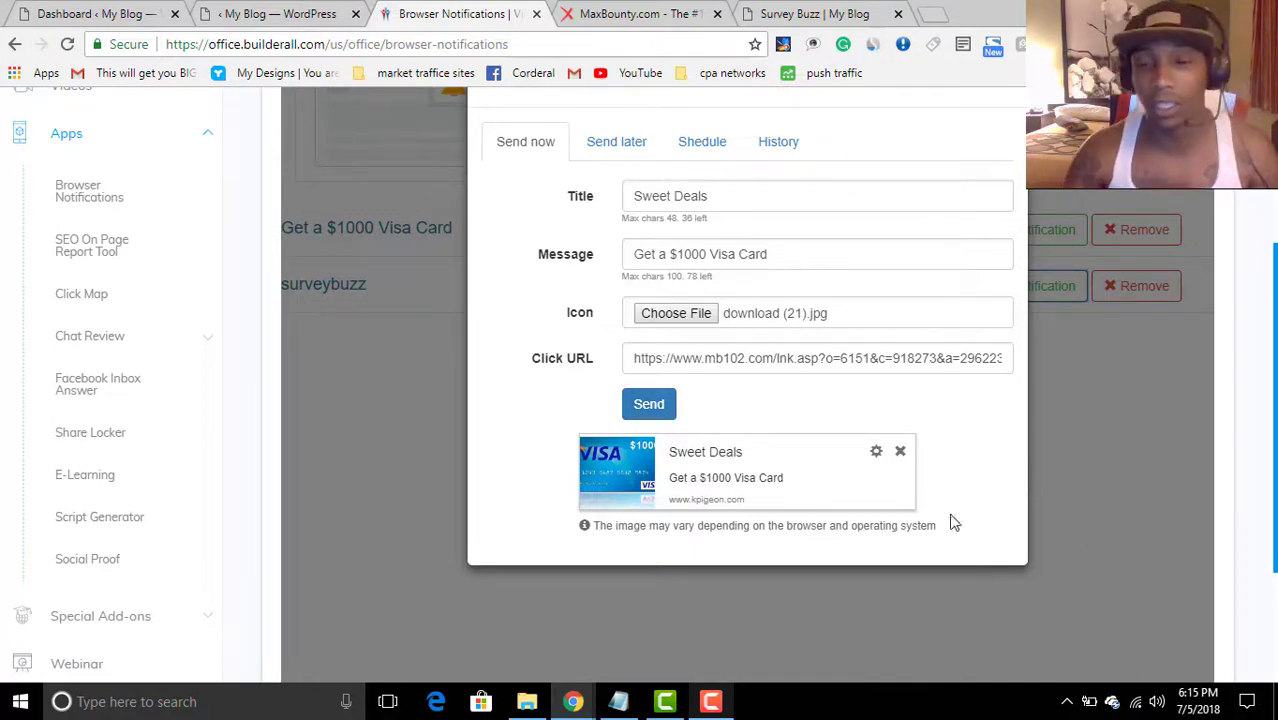
left_click(652, 406)
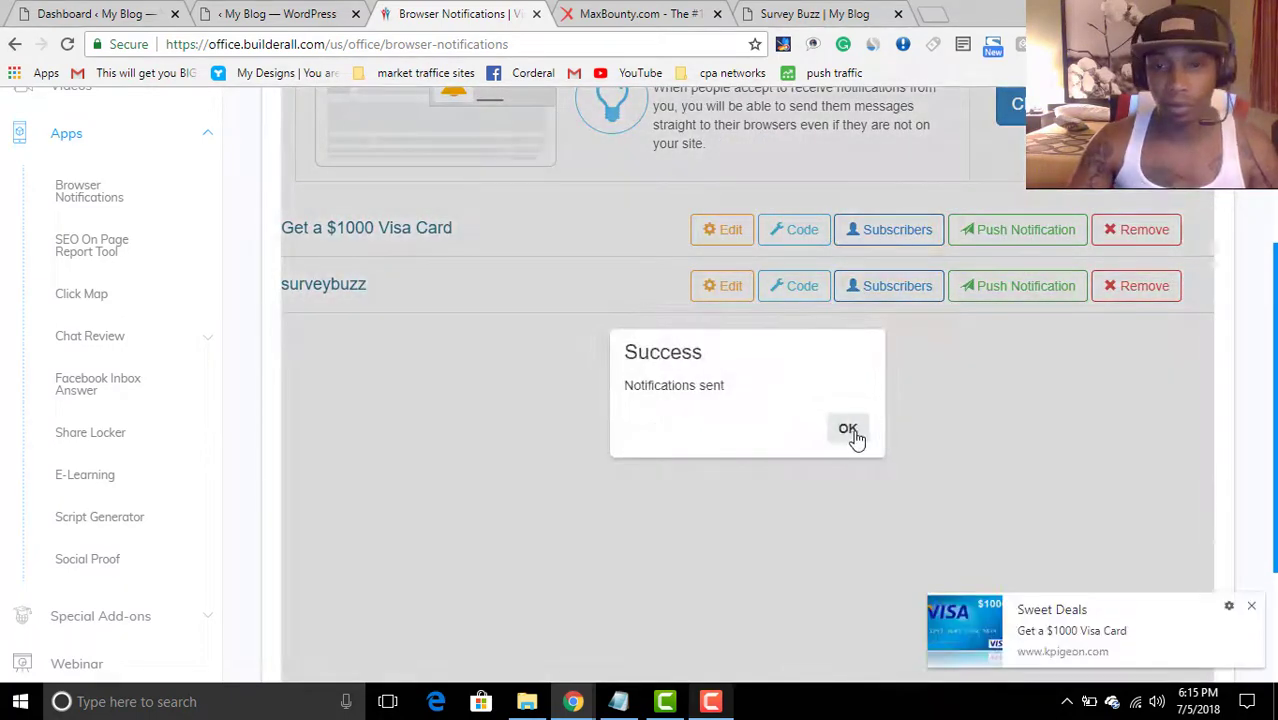
left_click(850, 432)
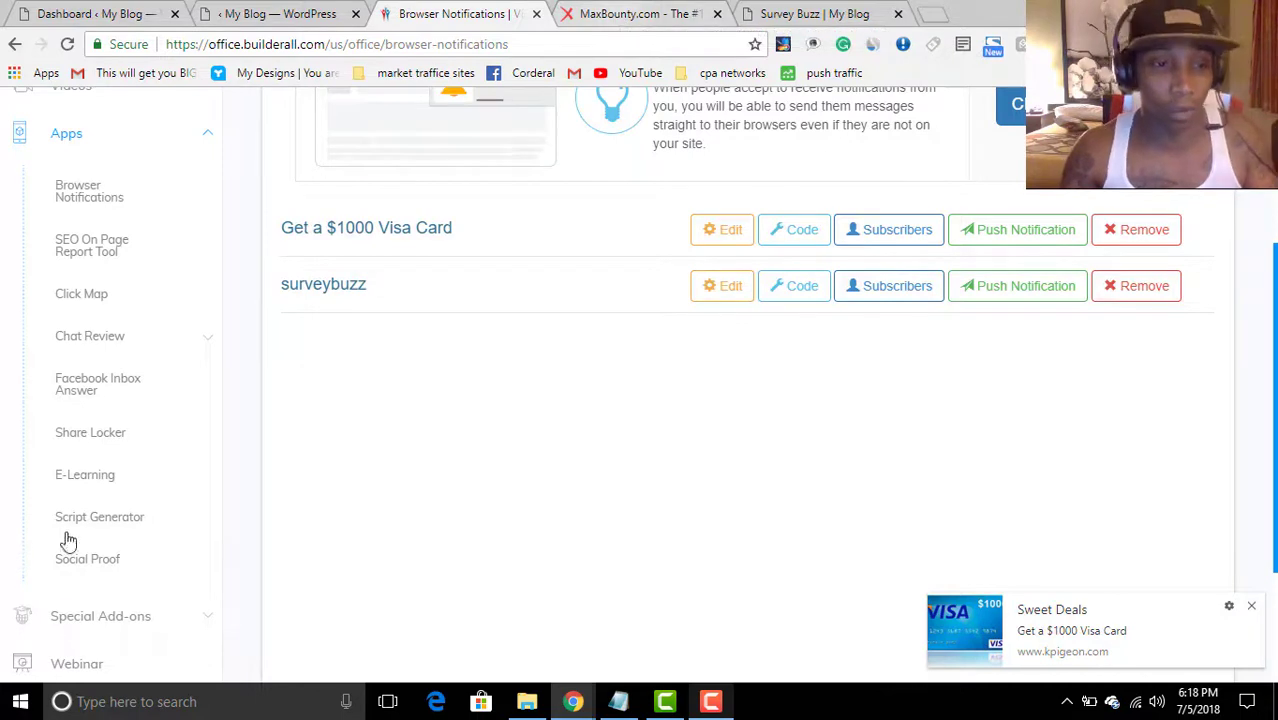
- Dismiss the "Sweet Deals" desktop notification
scroll(145, 500, "down", 2)
scroll(155, 492, "down", 3)
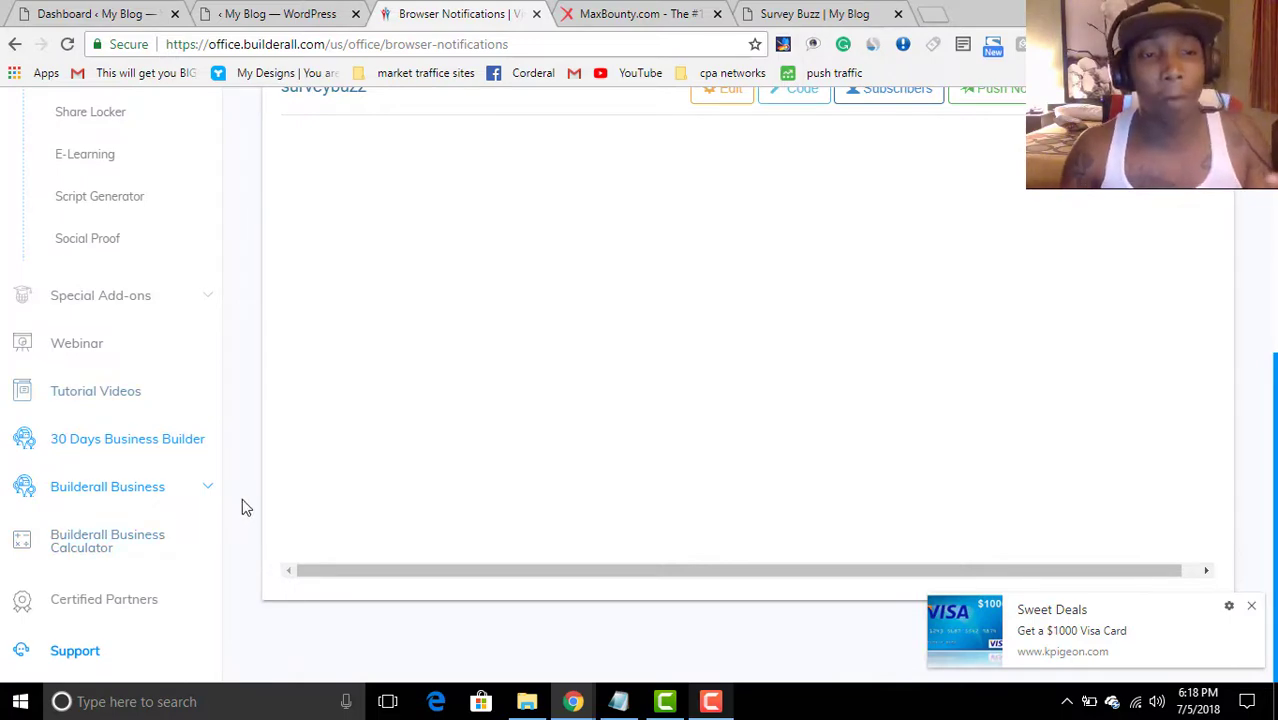
scroll(490, 460, "up", 3)
scroll(490, 449, "up", 2)
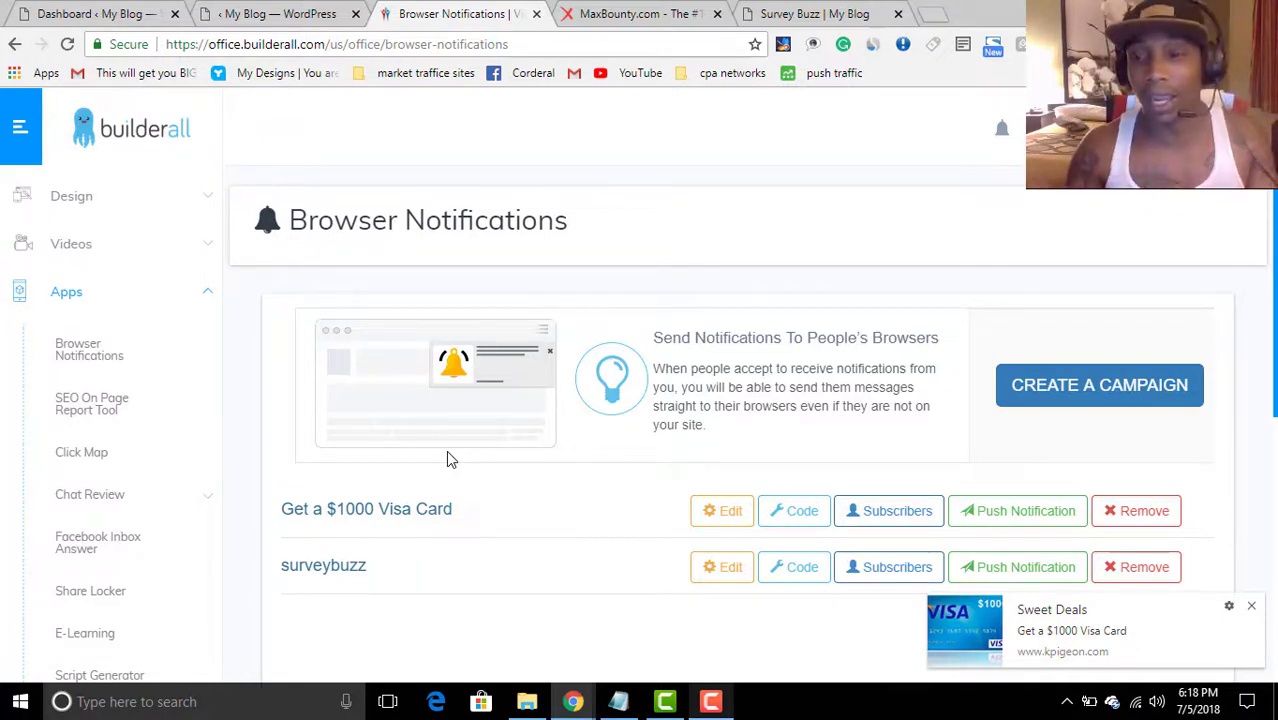
left_click(1252, 607)
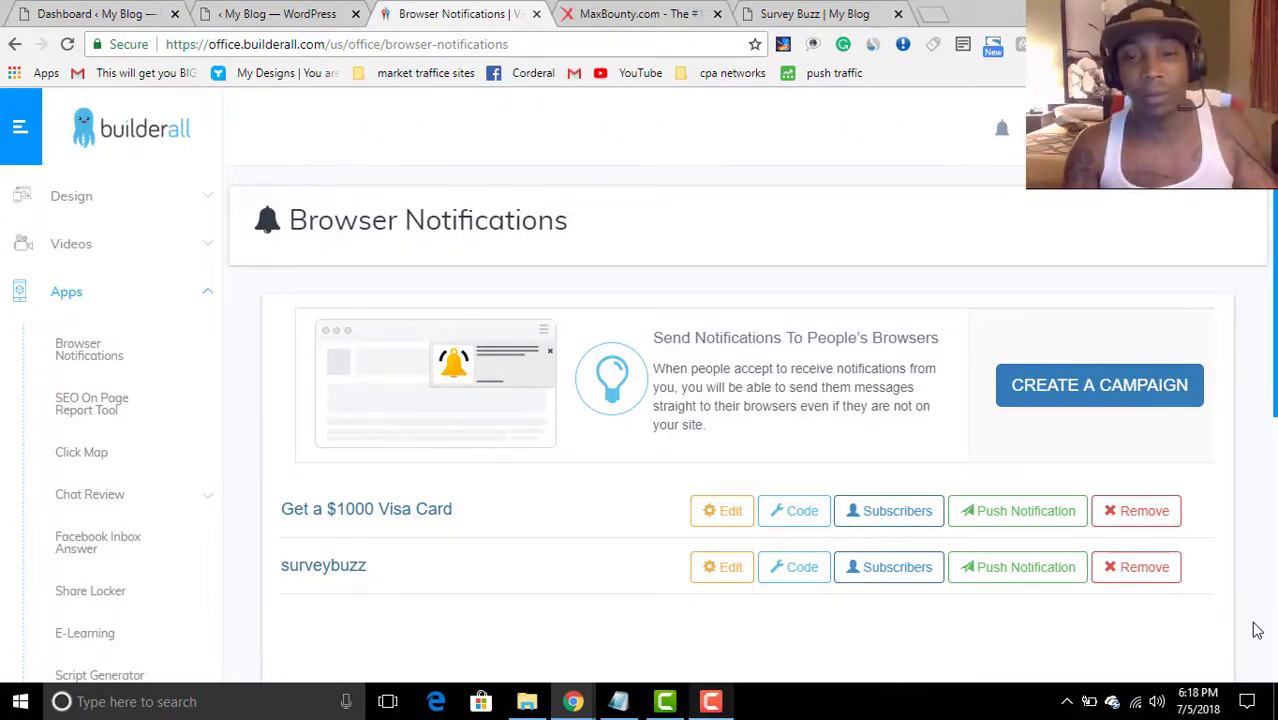
left_click(712, 703)
left_click(1235, 612)
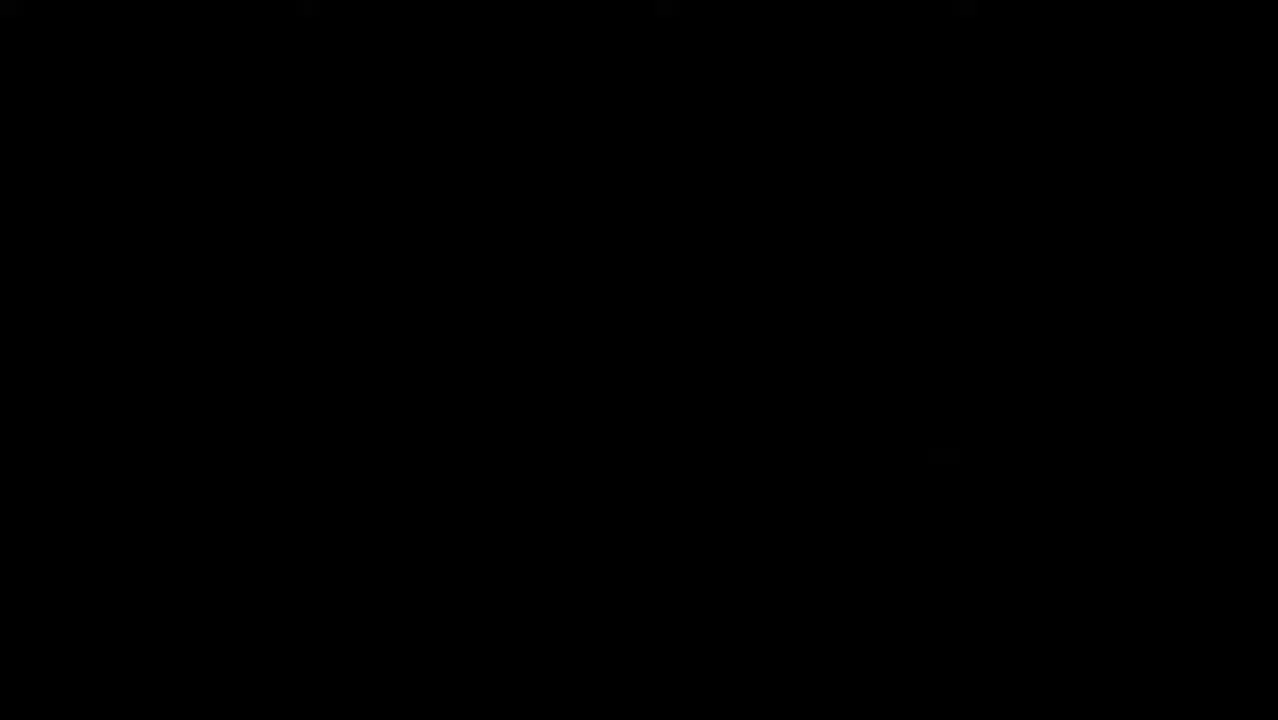